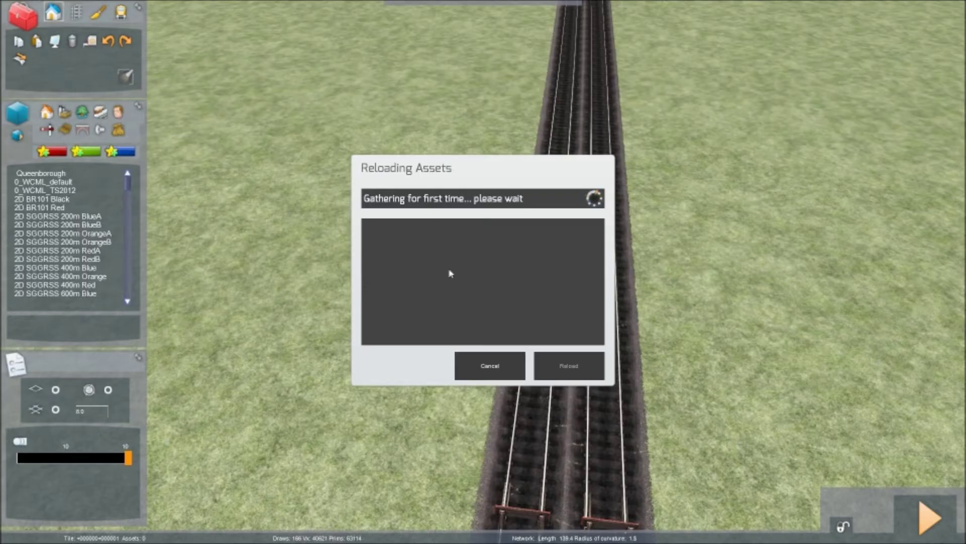
Step: Cancel the asset reload and choose GE OHLE Tool Double Posts from the track infrastructure assets
click(478, 372)
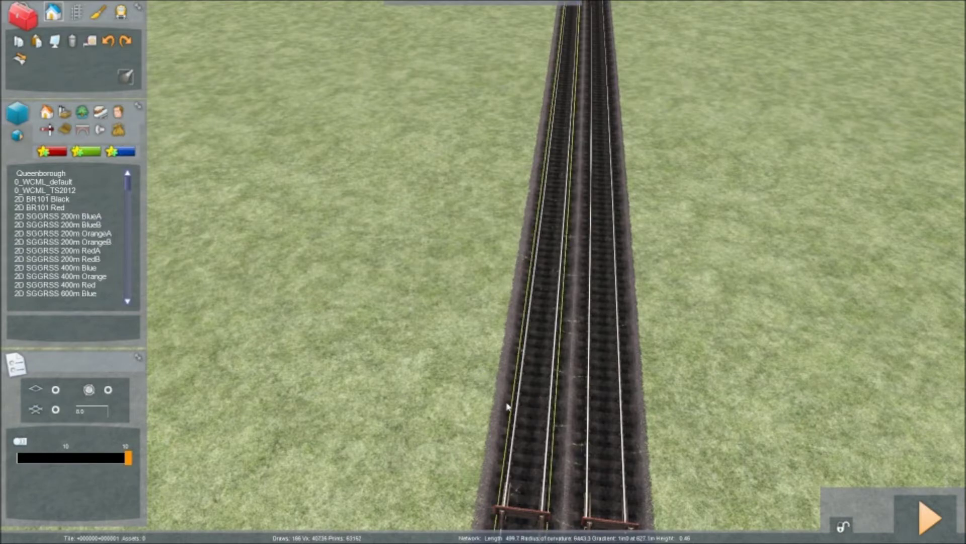
right_drag(449, 385, 463, 448)
scroll(451, 385, down, 2)
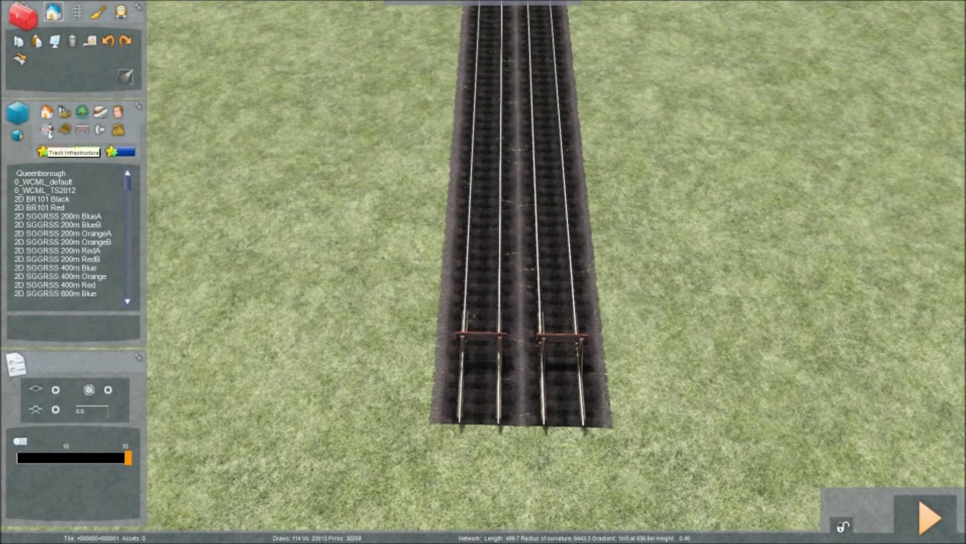
click(48, 130)
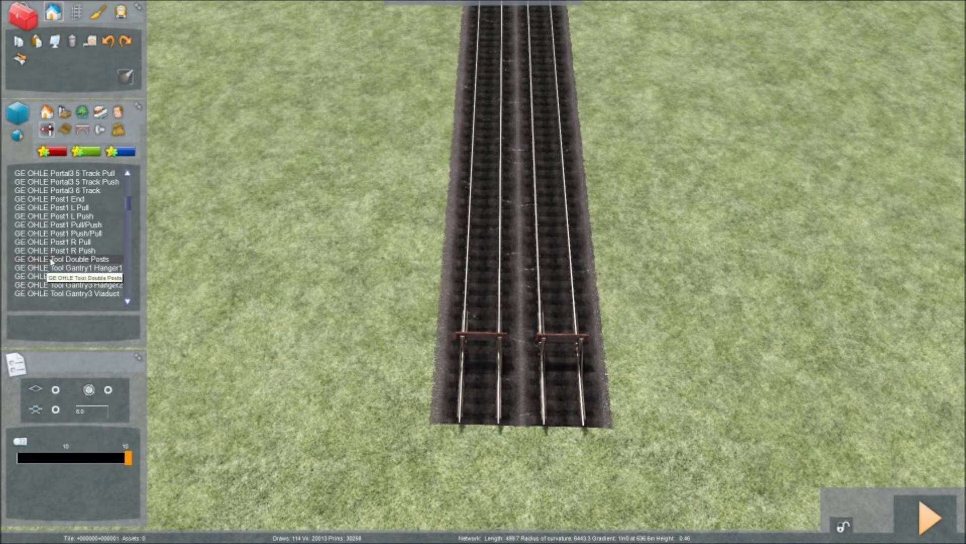
click(107, 261)
Step: Place GE OHLE Tool Double Posts at intervals along the double track, from the near buffer stops past the tunnel to the far end
key(Down)
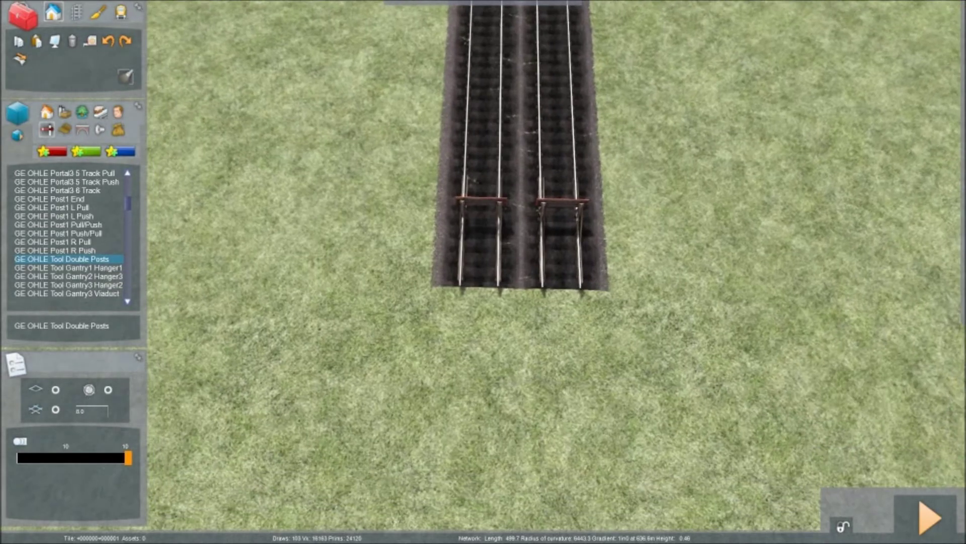
mouse_move(298, 299)
right_down()
mouse_move(285, 302)
mouse_move(307, 262)
mouse_move(298, 299)
right_up()
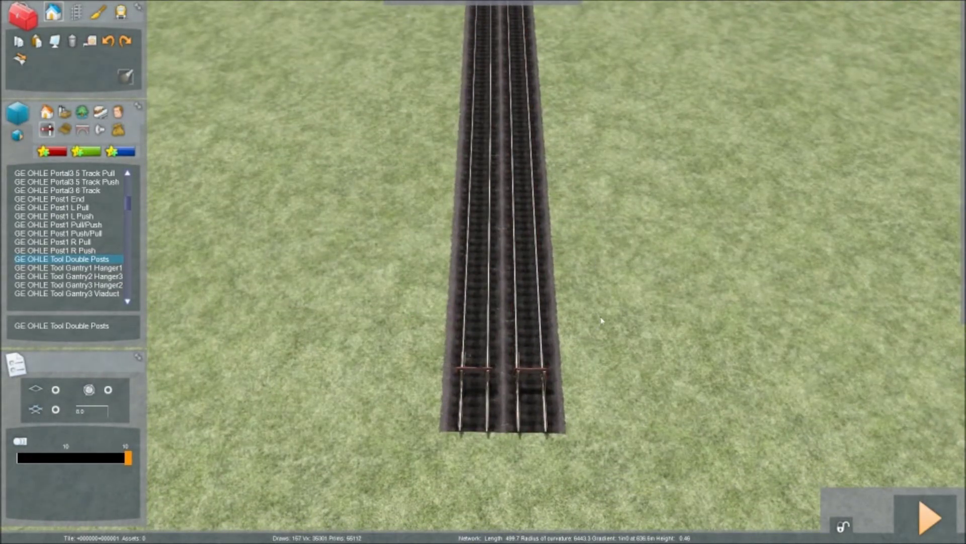
mouse_move(602, 321)
right_down()
mouse_move(608, 264)
mouse_move(606, 330)
mouse_move(606, 321)
right_up()
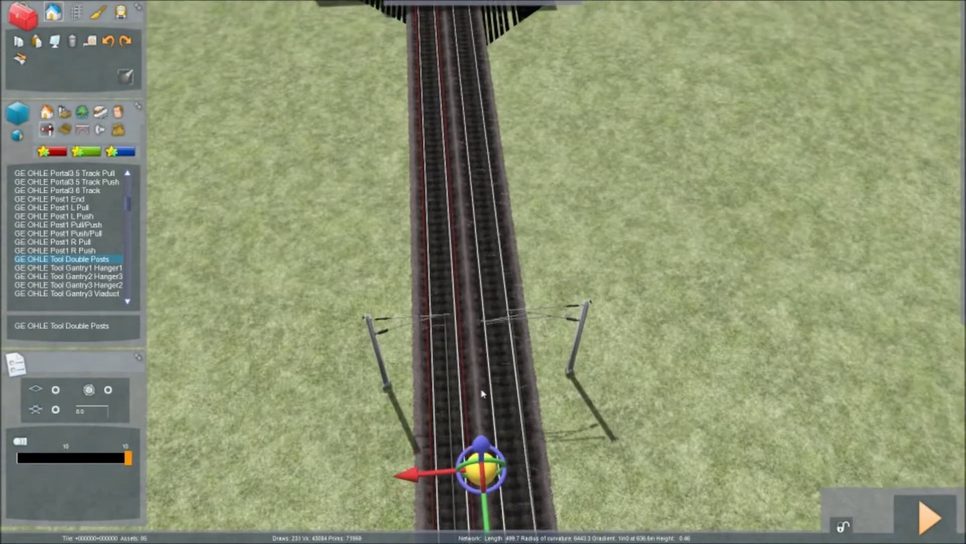
click(481, 393)
key(Up)
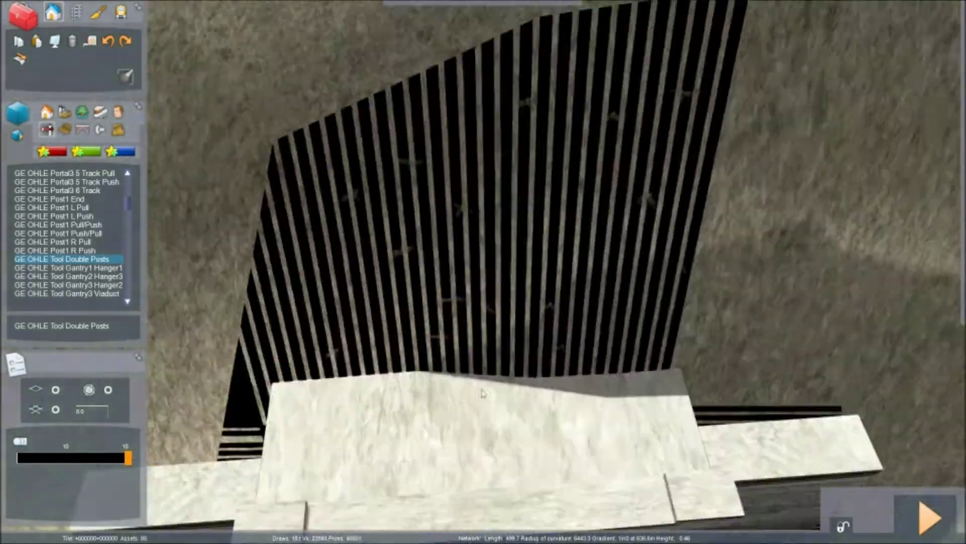
click(481, 393)
click(482, 394)
click(482, 393)
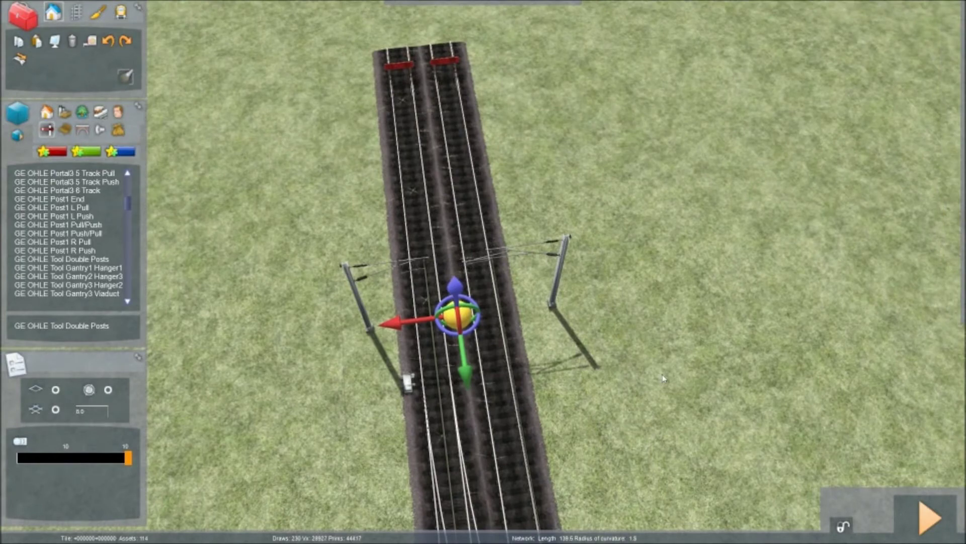
Step: Inspect the overhead posts and wires along the double track near the crossover, facing the tunnel hill
right_drag(663, 378, 956, 213)
key(Up)
key(Up)
right_drag(553, 272, 328, 211)
key(Up)
key(Up)
key(Up)
key(Up)
key(Up)
key(Up)
key(Up)
key(Up)
key(Up)
key(Up)
key(Up)
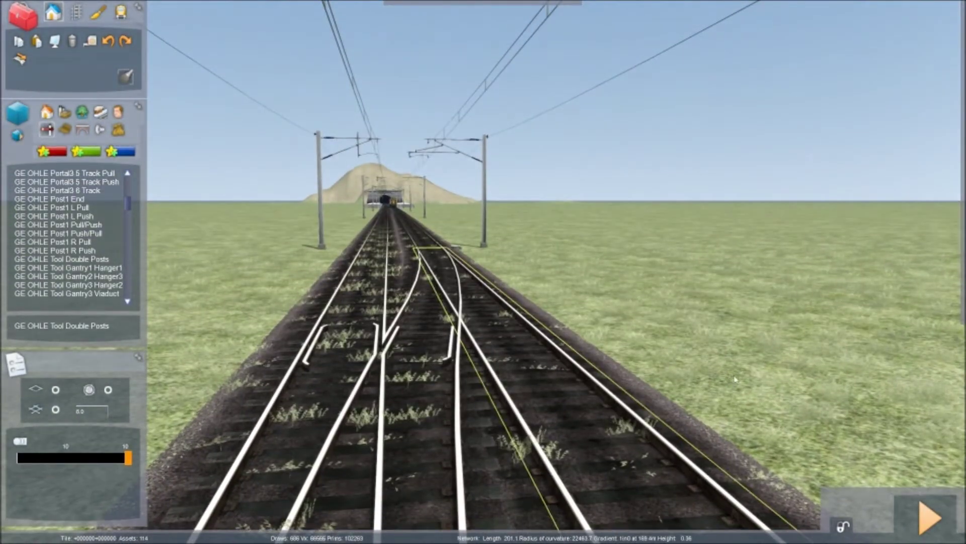
Step: Choose GE Cantenary Contact Wire from the loft assets for wiring the posts
click(77, 13)
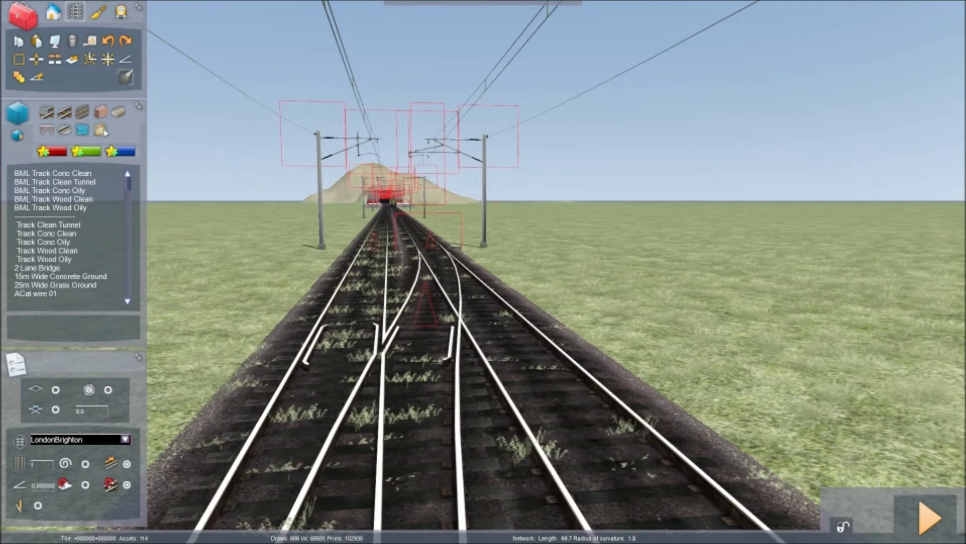
scroll(89, 217, down, 5)
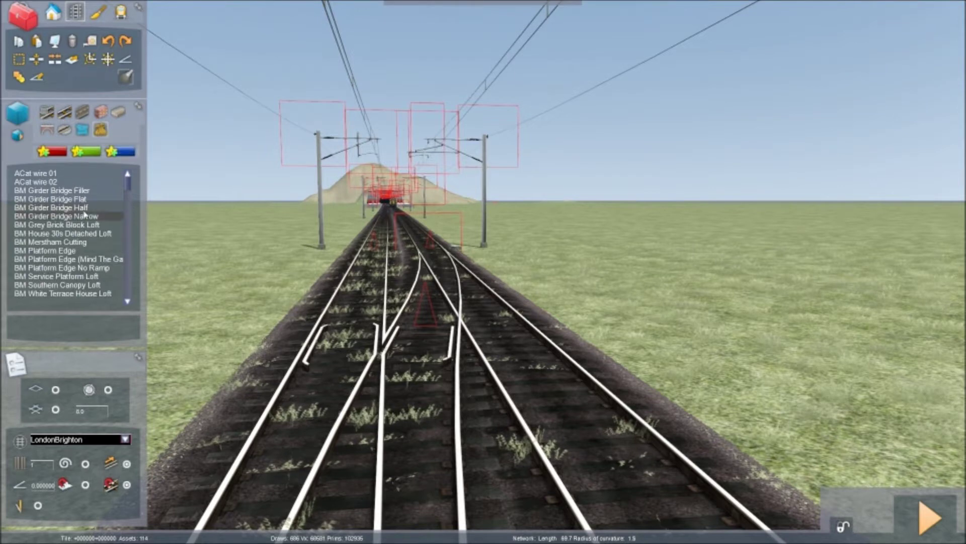
scroll(91, 218, down, 9)
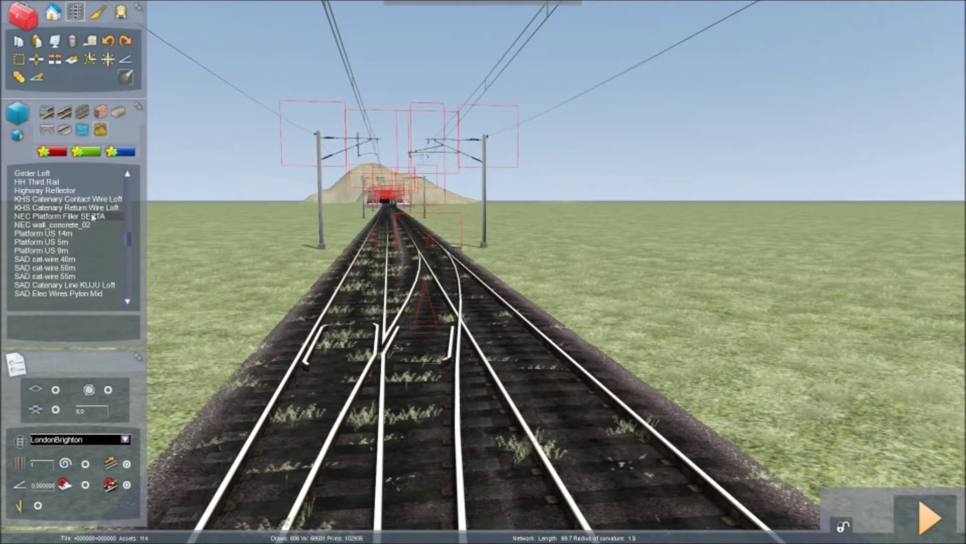
scroll(85, 217, down, 5)
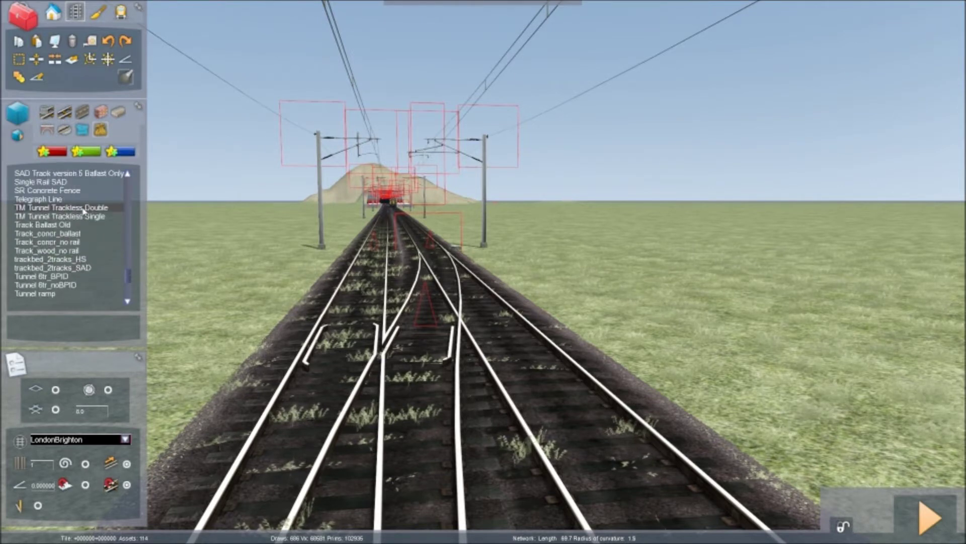
scroll(82, 211, up, 6)
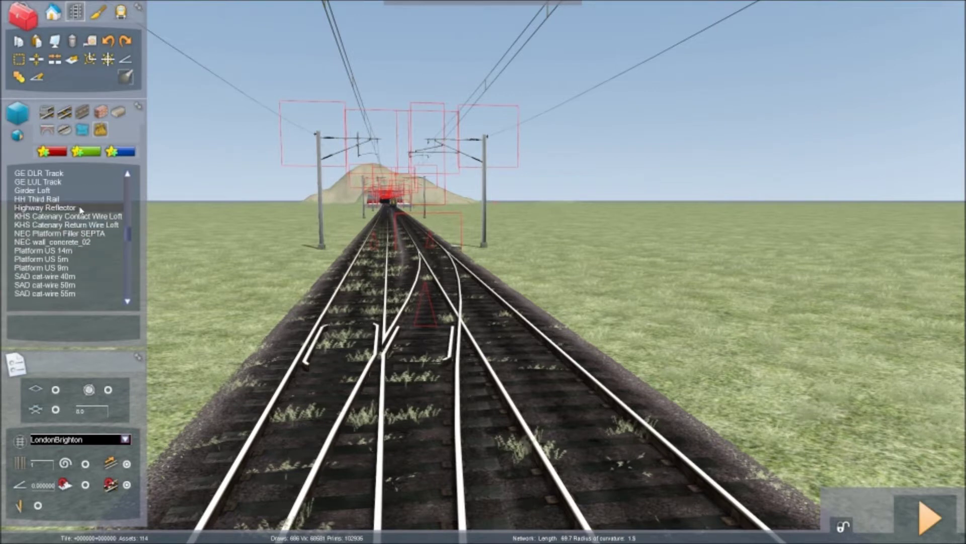
scroll(80, 210, up, 2)
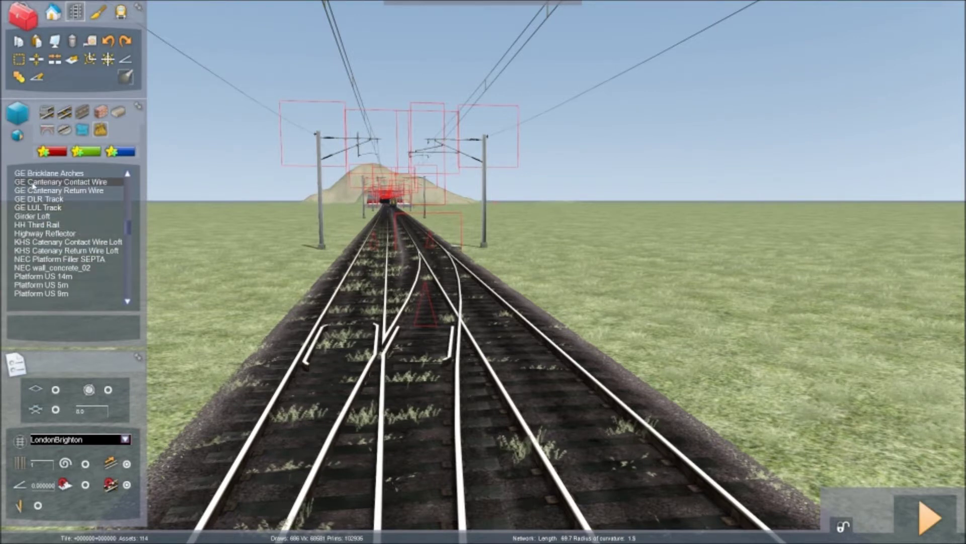
click(68, 185)
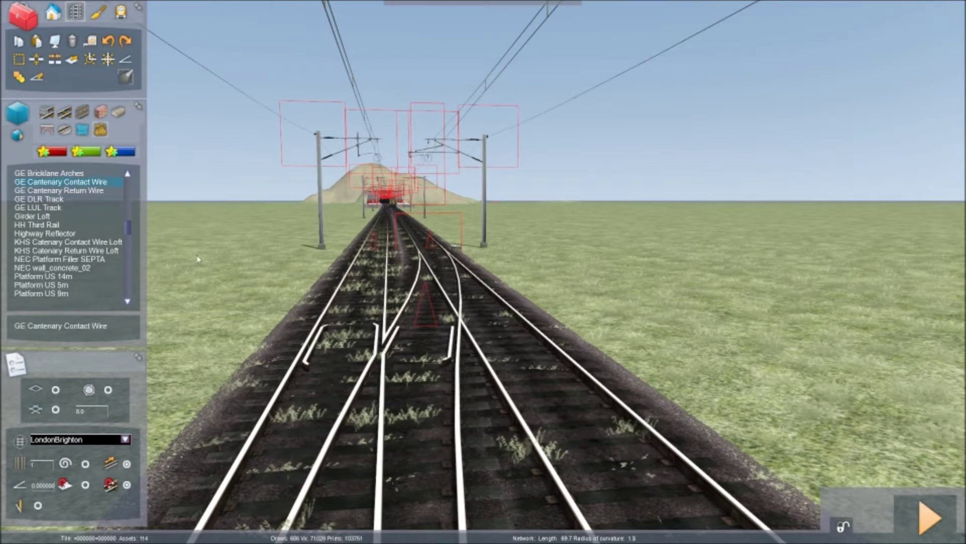
Step: Examine up close where the contact wires meet the registration arms on the double posts beside the crossover
key(Up)
key(Right)
right_drag(417, 282, 395, 229)
key(Up)
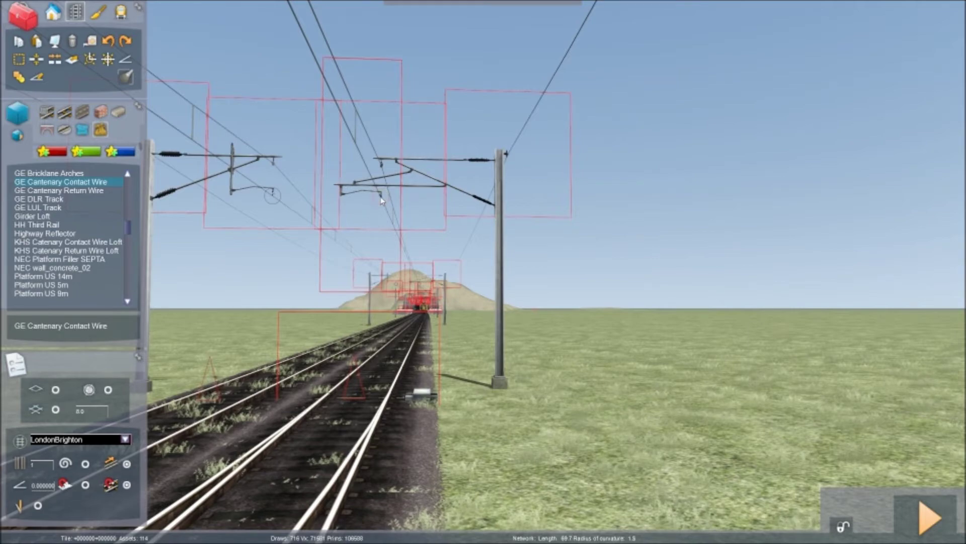
right_drag(380, 203, 147, 205)
key(Up)
key(Up)
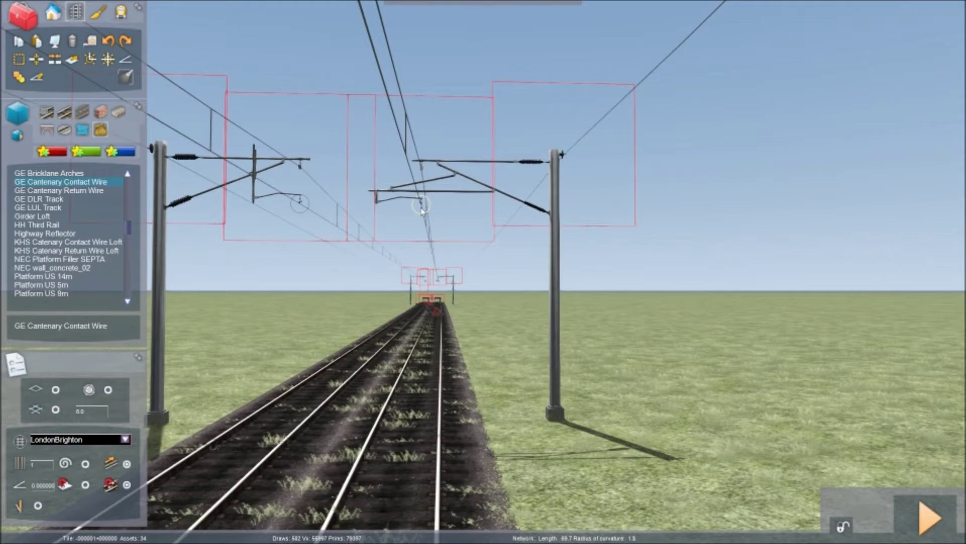
right_drag(422, 211, 214, 205)
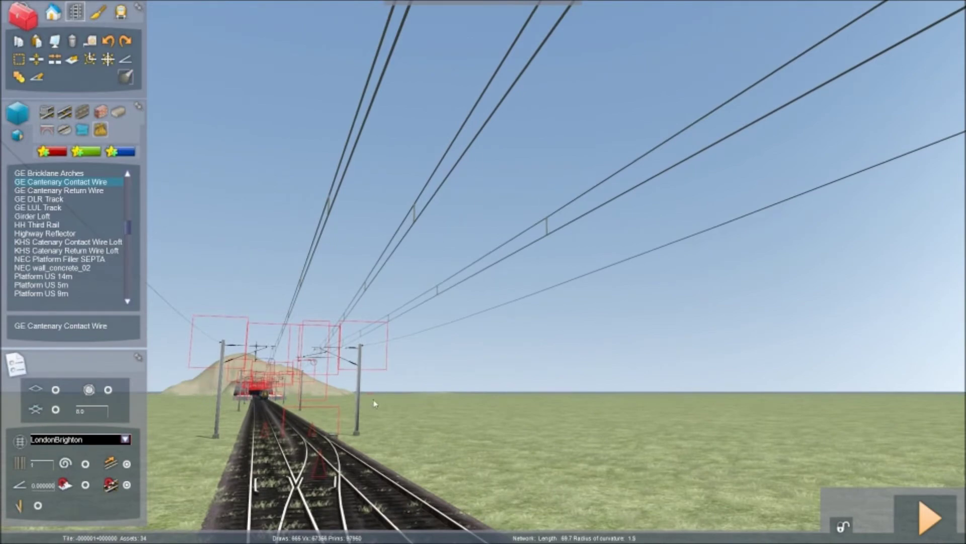
Step: Follow the overhead wires along the line past the station platforms and the tunnel towards the buffer stops
right_drag(360, 408, 252, 446)
key(Right)
key(Up)
key(Up)
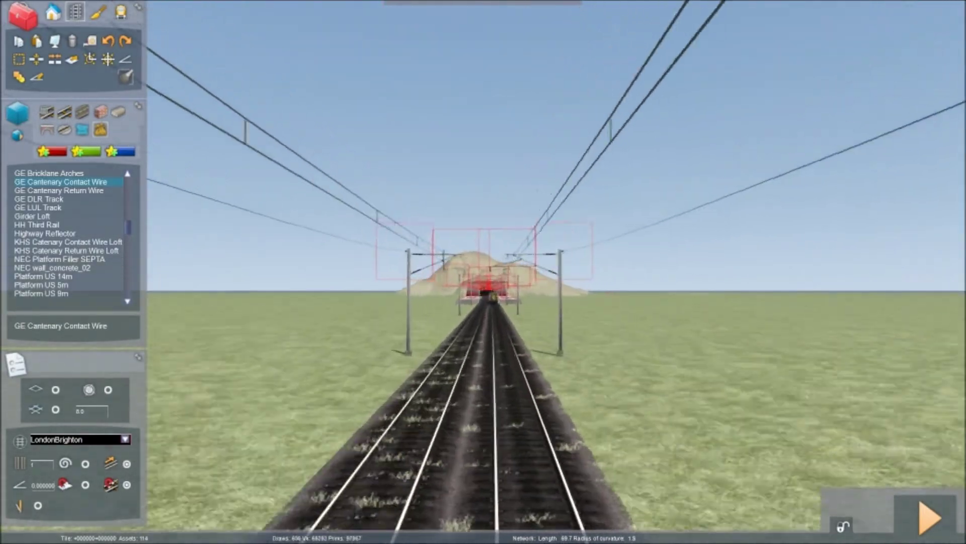
key(Up)
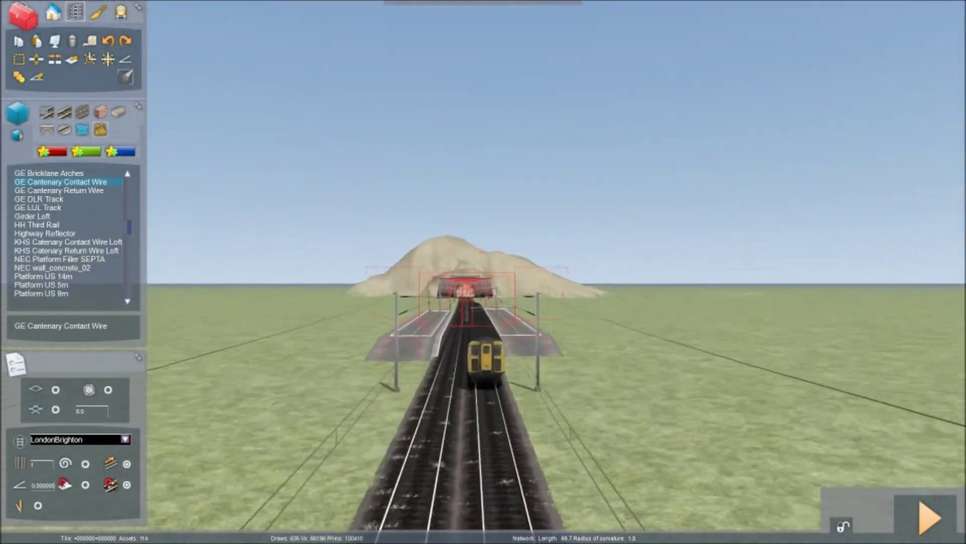
key(Up)
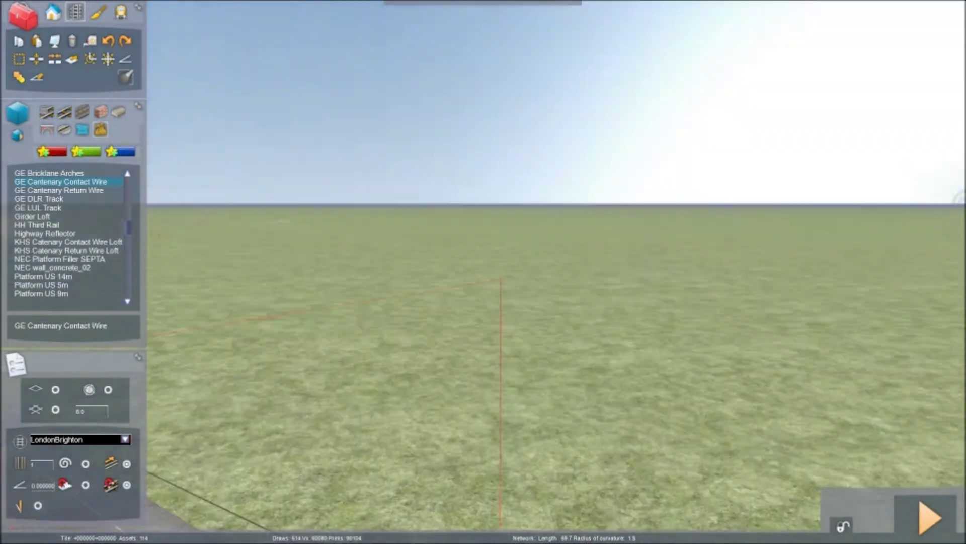
key(Up)
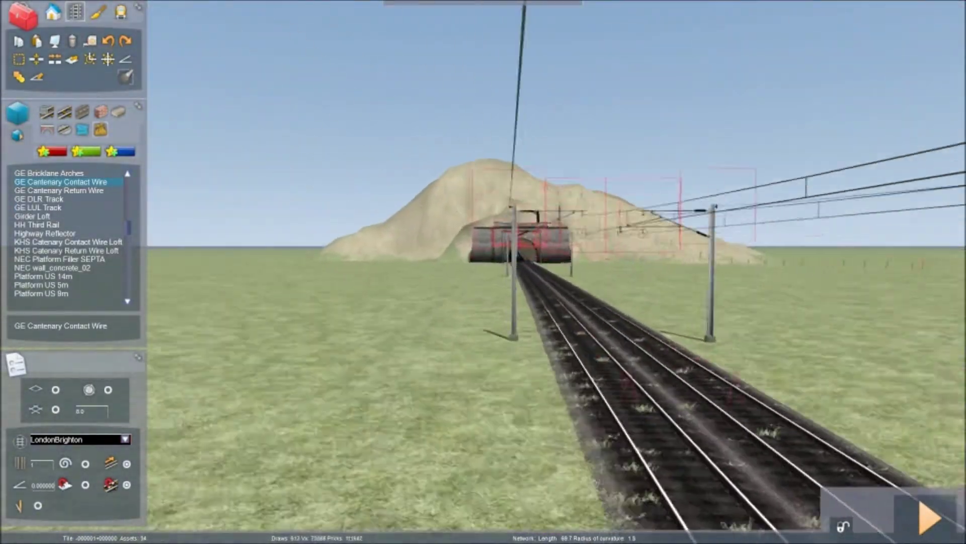
key(Up)
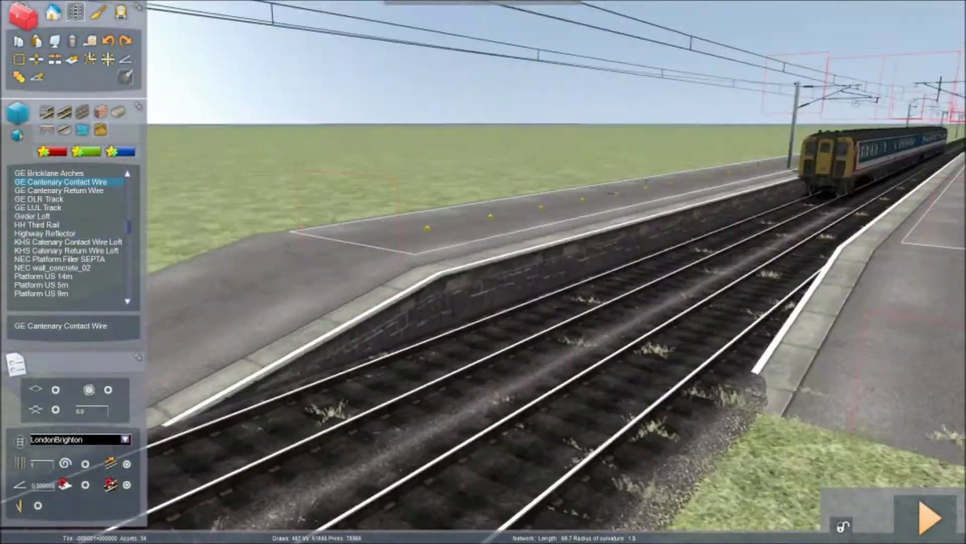
key(Up)
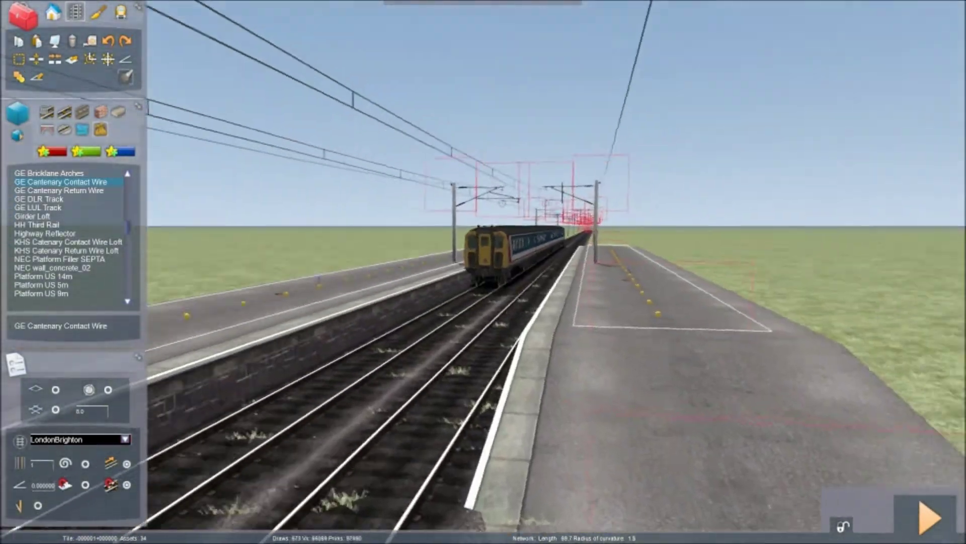
key(Up)
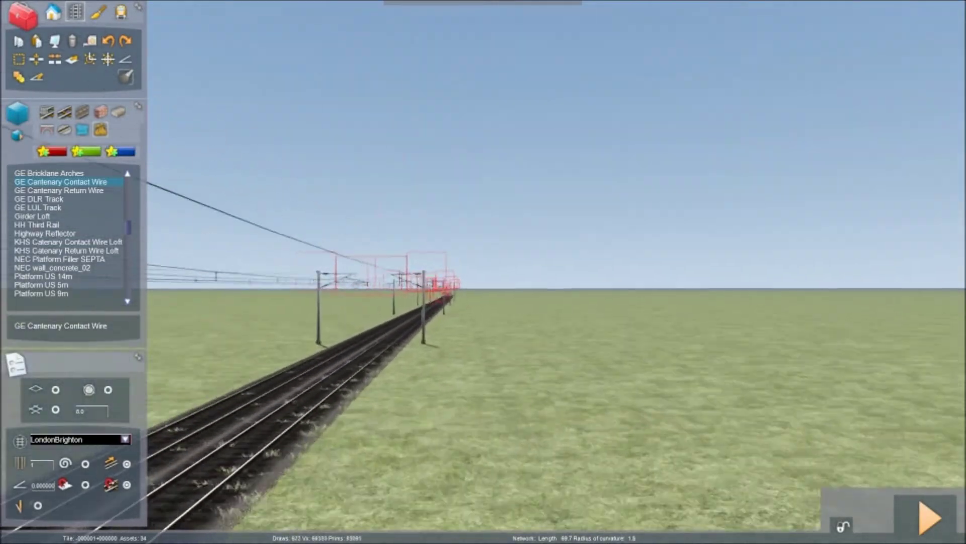
key(Up)
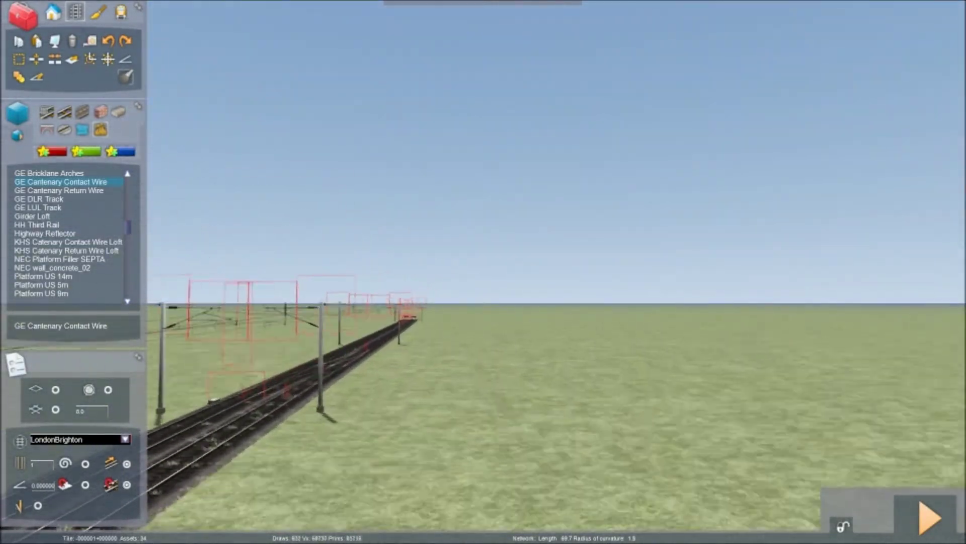
key(Up)
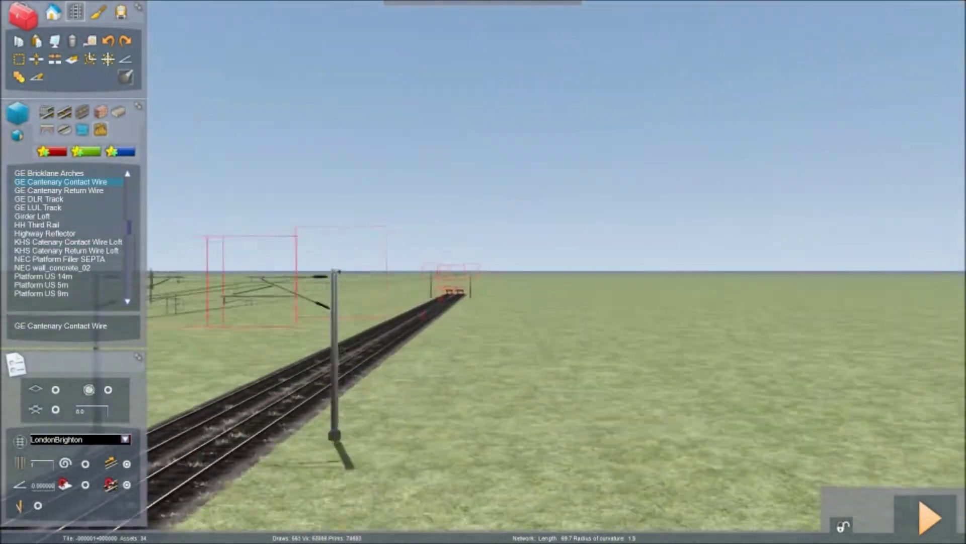
key(Up)
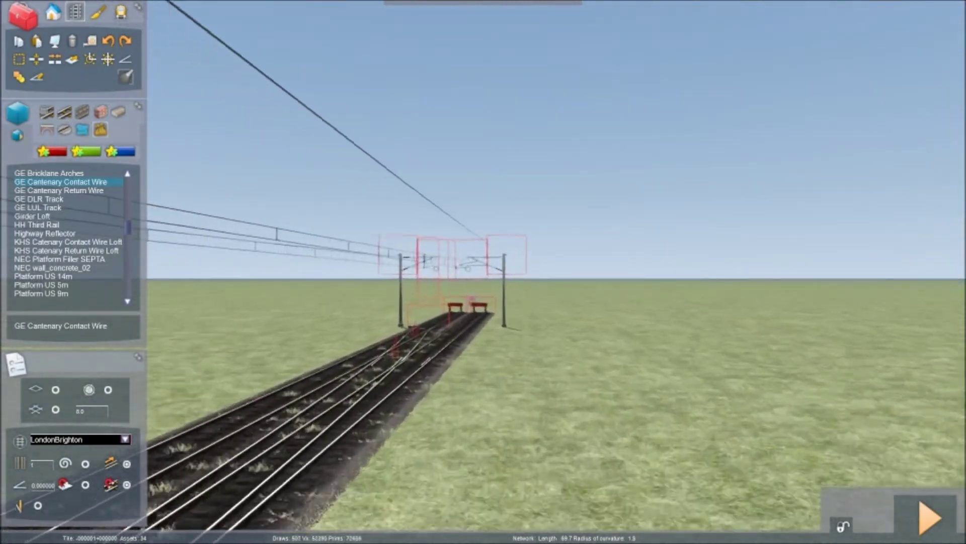
Step: Examine the wire ends at the last pair of posts before the red buffer stops, and the wiring over the adjoining crossover
key(Page_Up)
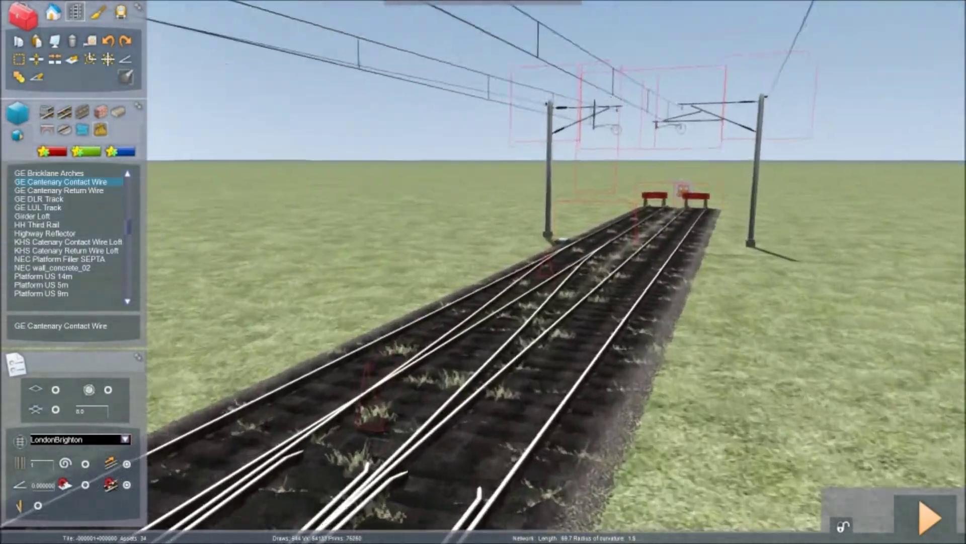
key(Page_Down)
key(Up)
key(Up)
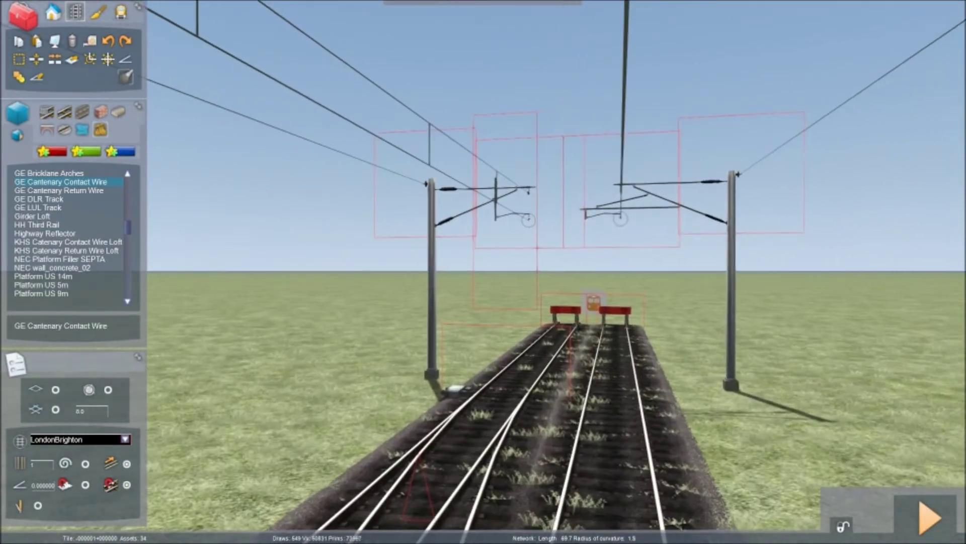
right_drag(483, 272, 483, 302)
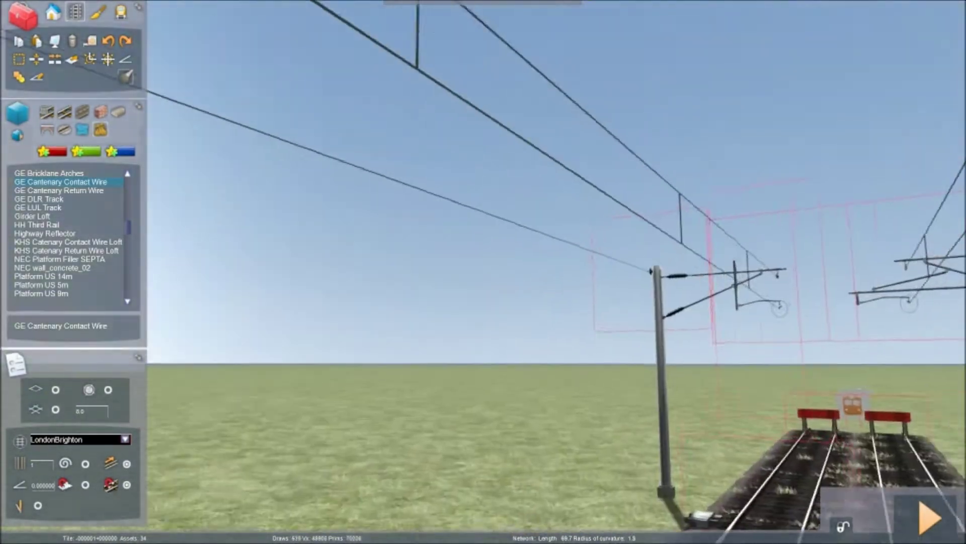
right_drag(275, 313, 295, 321)
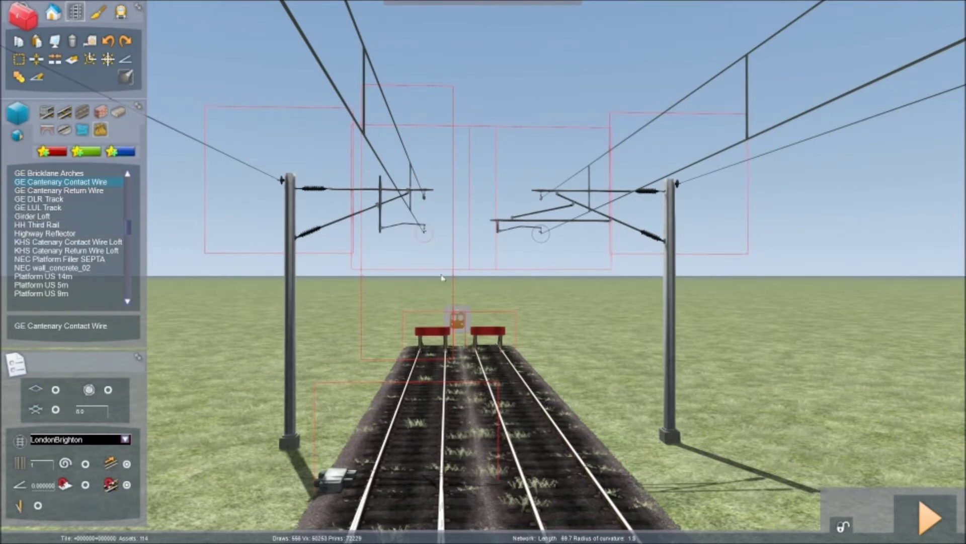
right_drag(442, 277, 45, 287)
key(Up)
key(Up)
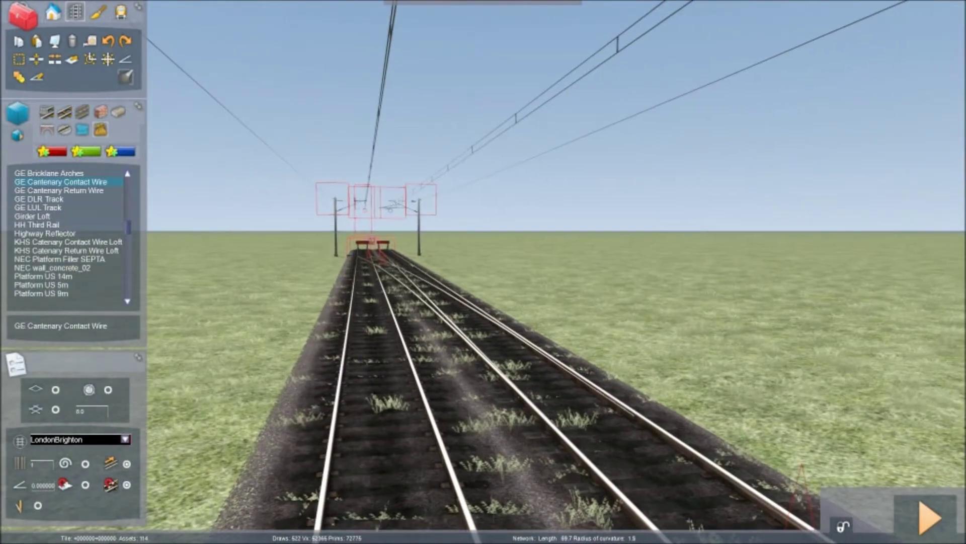
right_drag(483, 272, 654, 275)
key(Up)
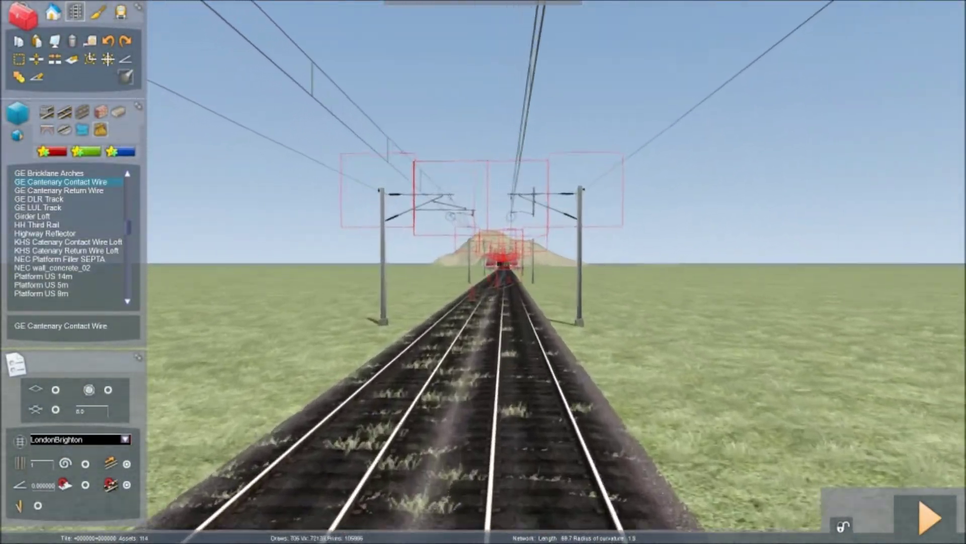
Step: Follow the contact wires past the double posts to the buffer stops and examine how they meet the registration arms
key(Up)
click(447, 205)
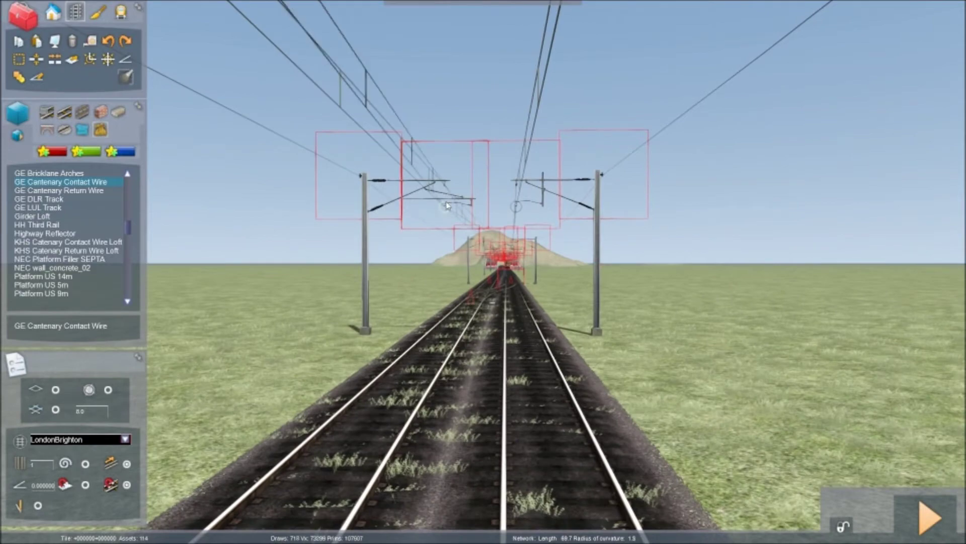
right_drag(447, 205, 264, 180)
key(Up)
key(Up)
key(Up)
key(Up)
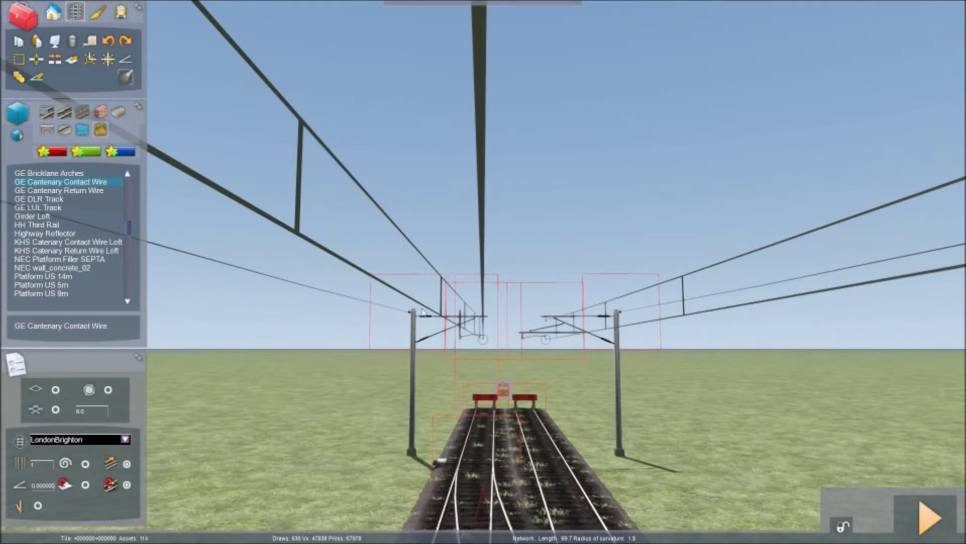
right_drag(478, 407, 635, 398)
key(Up)
key(Up)
Step: Return along the line to the tunnel and examine the contact wires and wall-mounted registration arms near its mouth
scroll(484, 352, down, 8)
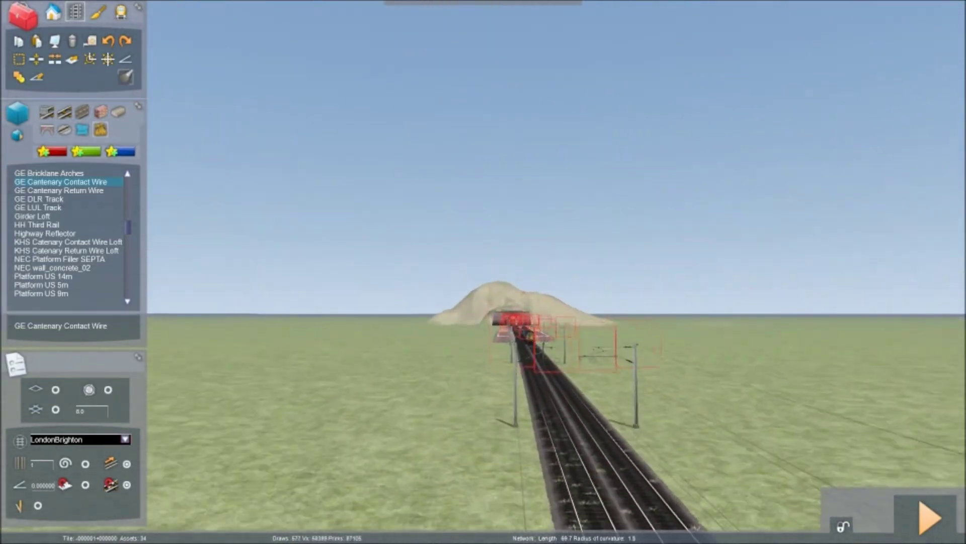
key(Up)
right_drag(514, 352, 511, 392)
key(Up)
right_drag(546, 222, 472, 211)
scroll(483, 353, up, 10)
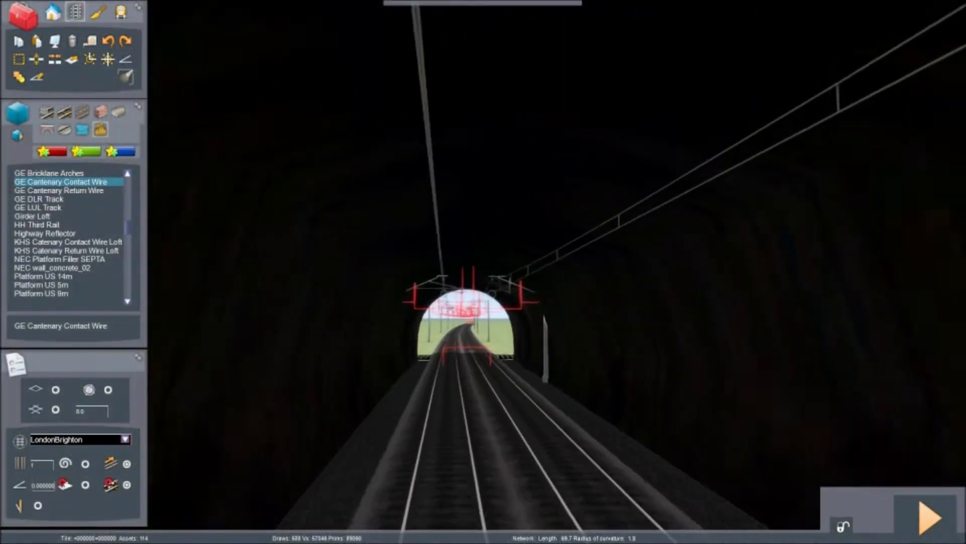
scroll(483, 352, up, 8)
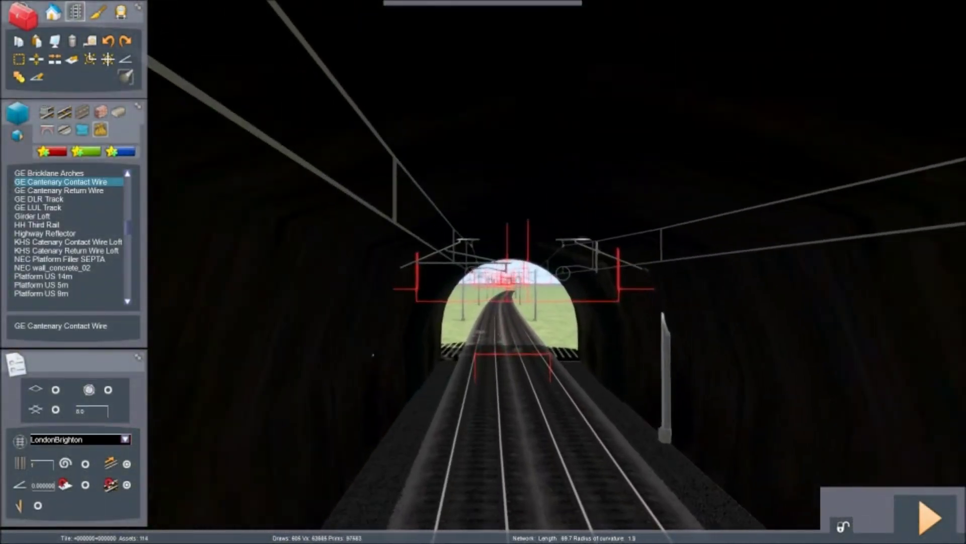
scroll(478, 407, up, 6)
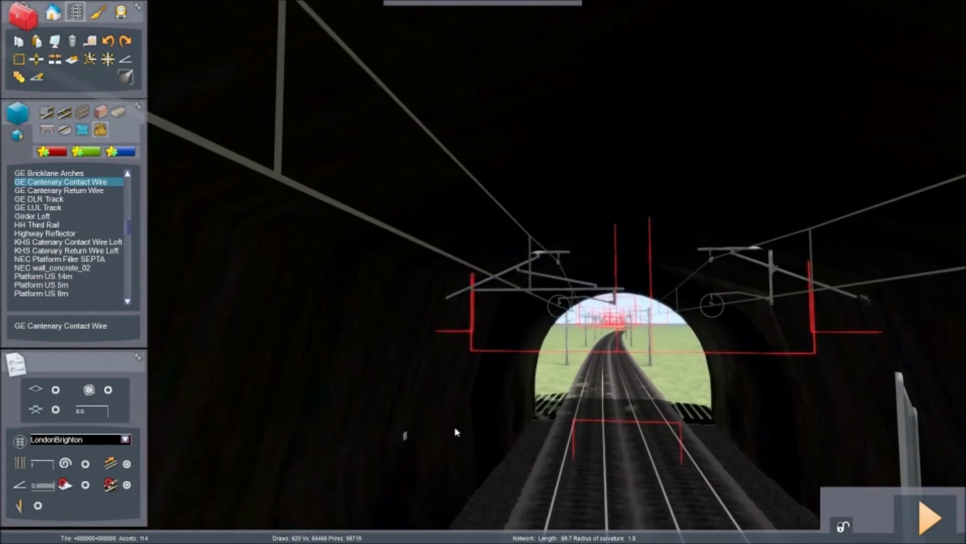
Step: Follow the wires out of the tunnel to the far buffer stops and examine the wiring back towards the hill
key(Up)
right_drag(674, 351, 788, 379)
key(Up)
scroll(556, 272, up, 3)
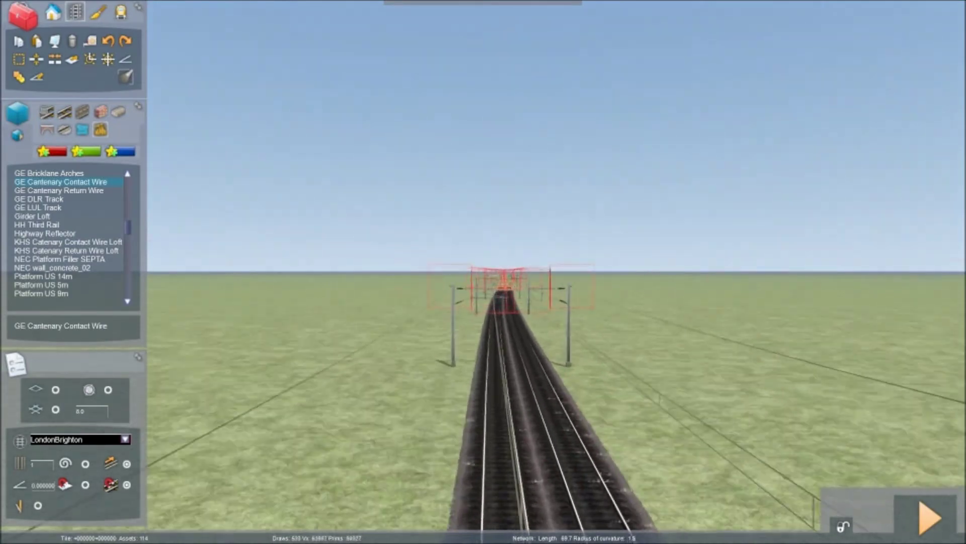
scroll(556, 272, up, 10)
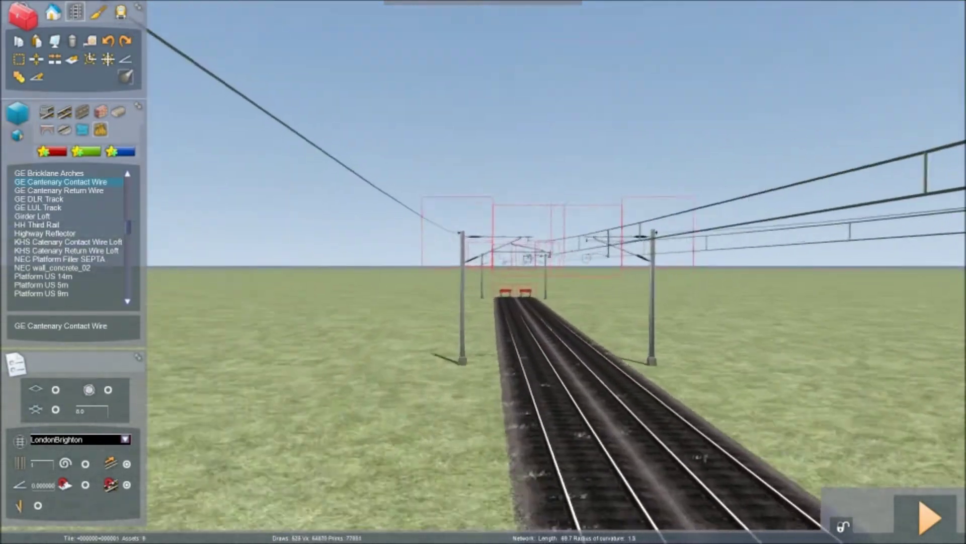
key(Up)
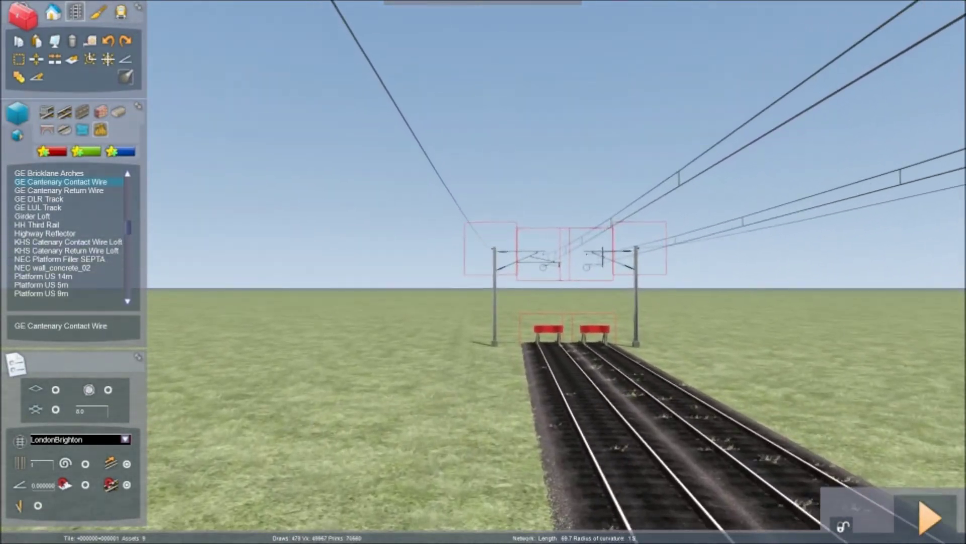
scroll(556, 272, up, 10)
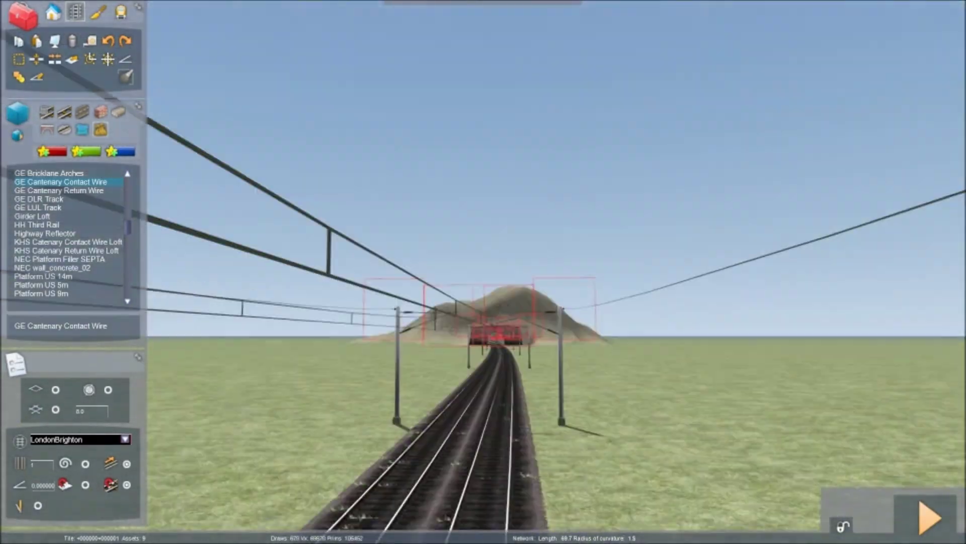
scroll(557, 272, up, 10)
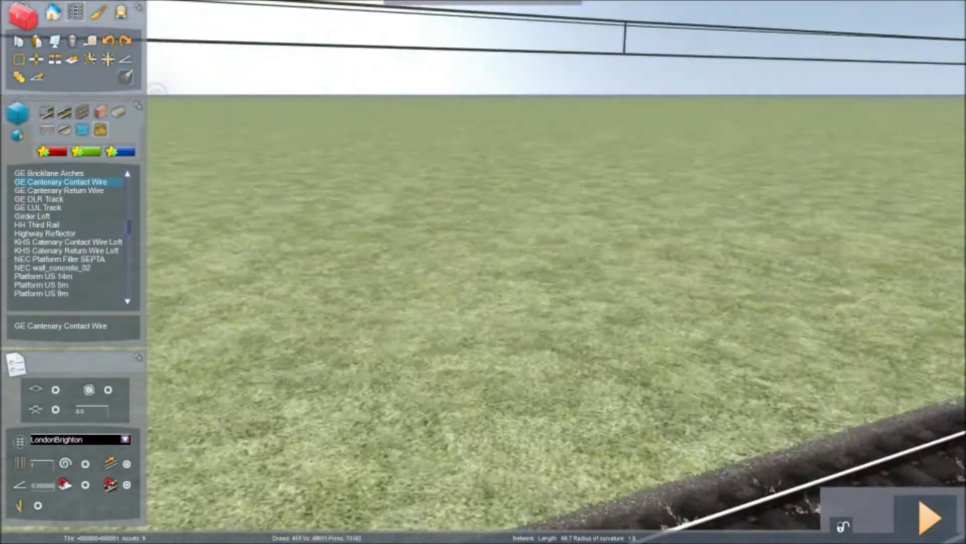
right_drag(556, 272, 174, 165)
key(Up)
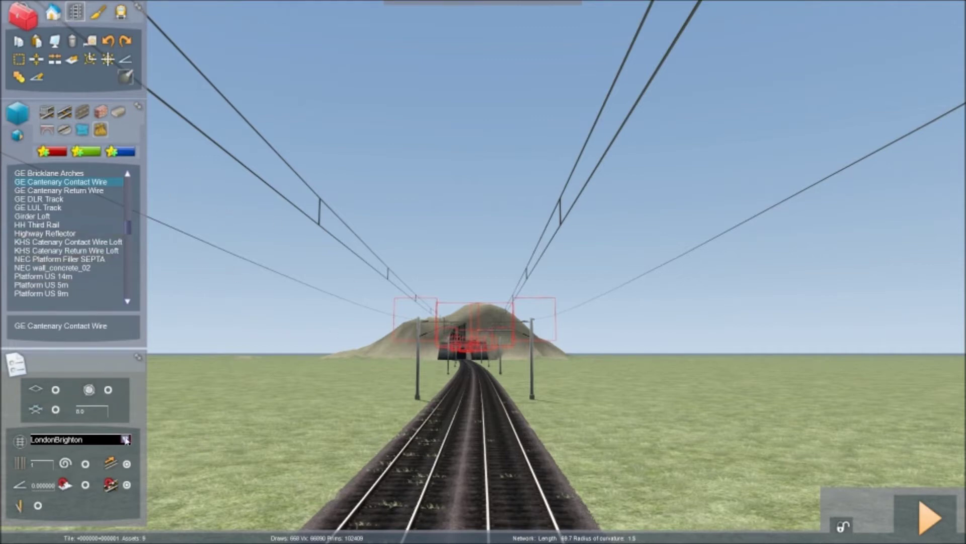
Step: Choose Track Wood Clean for new track on empty ground and set the track rule to Falmouth Track Rule
right_drag(220, 369, 247, 362)
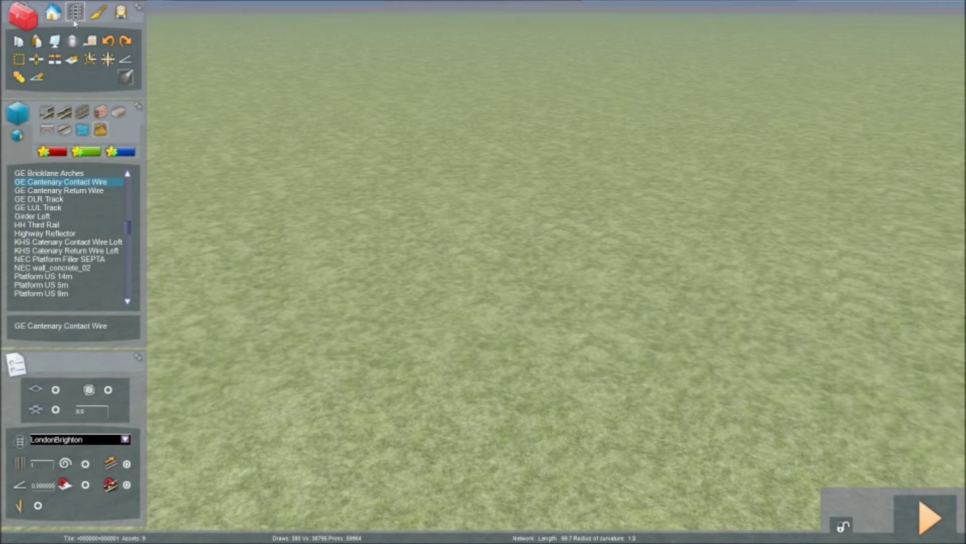
click(65, 117)
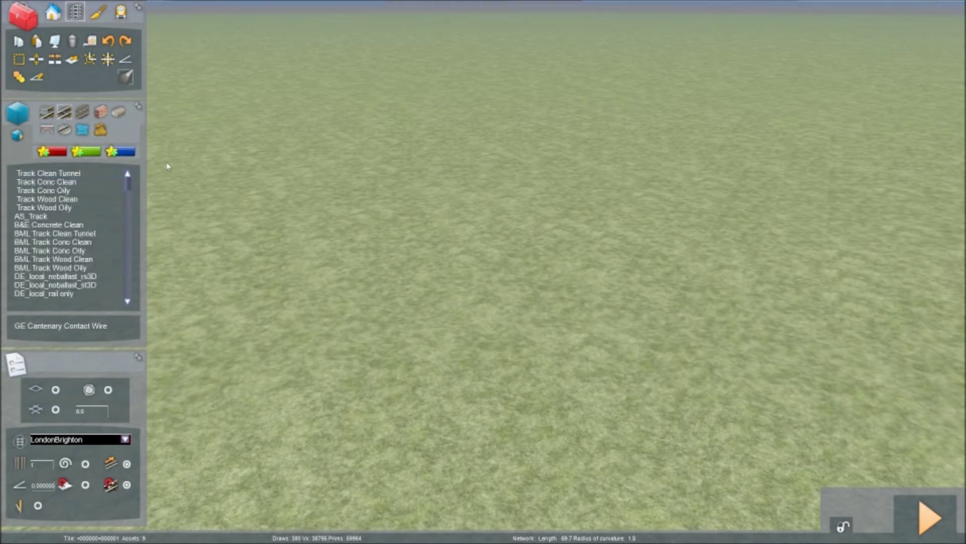
click(74, 199)
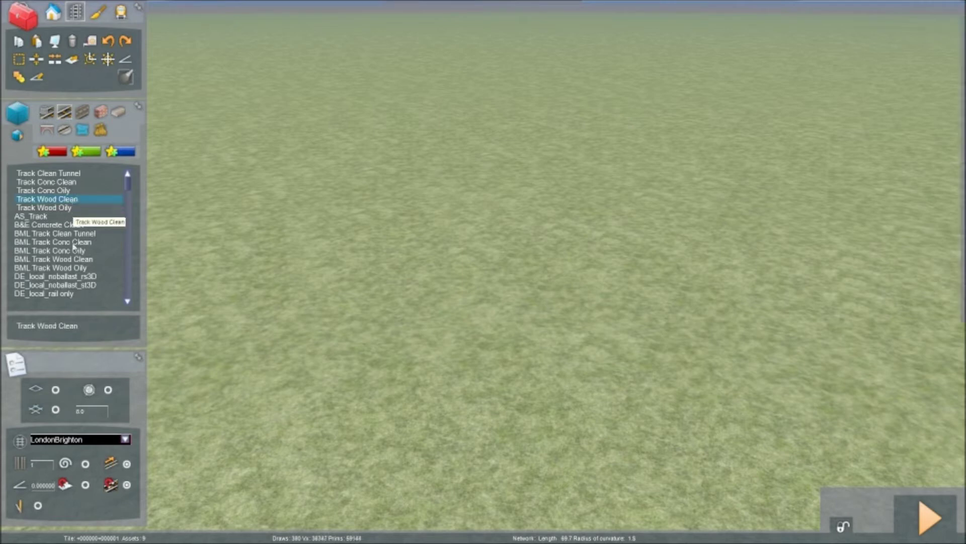
click(128, 441)
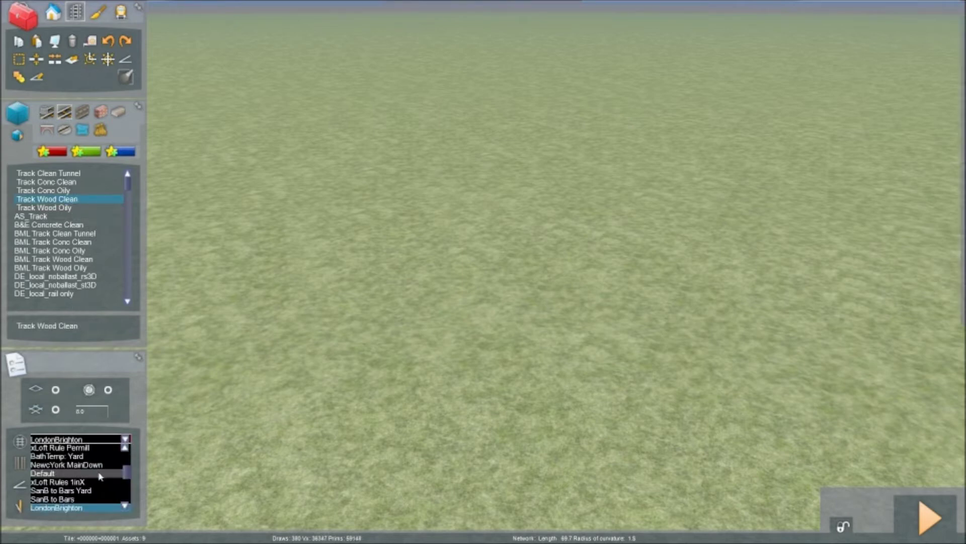
scroll(102, 475, down, 3)
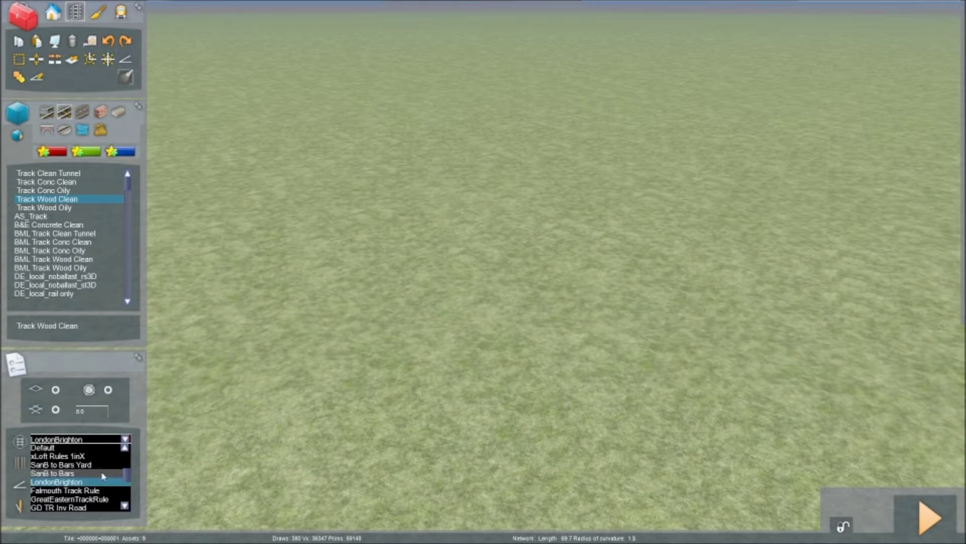
scroll(106, 474, down, 3)
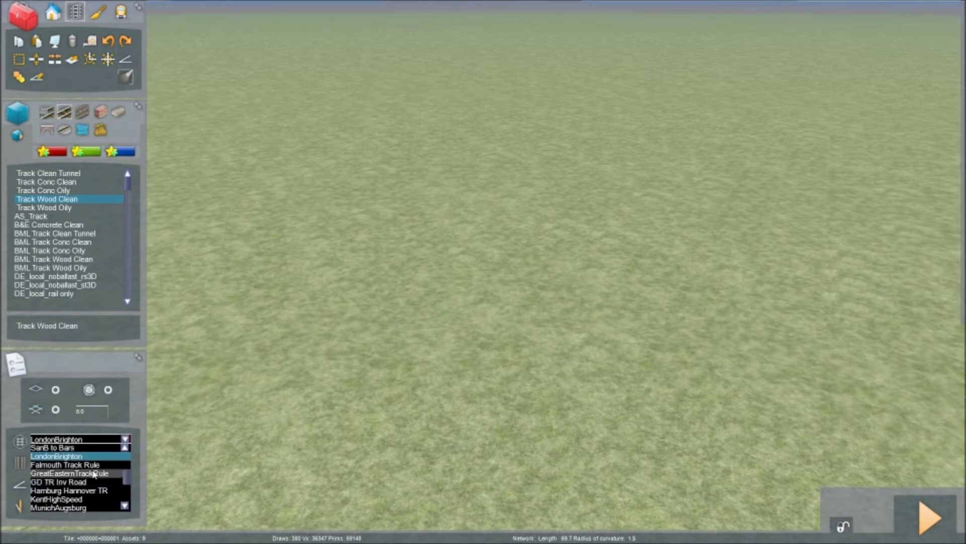
click(94, 465)
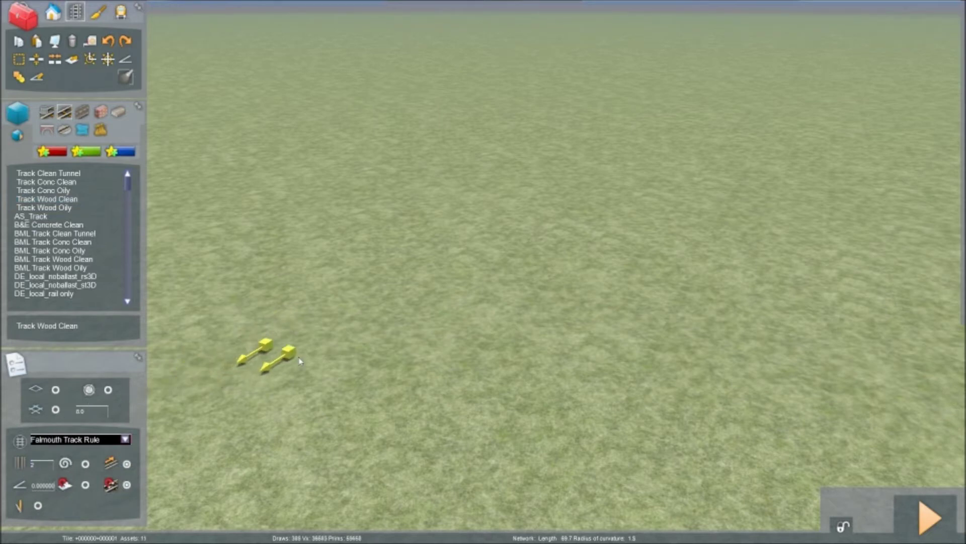
Step: Lay a nearly straight double track about 370 m long across the empty grass
right_drag(309, 360, 372, 398)
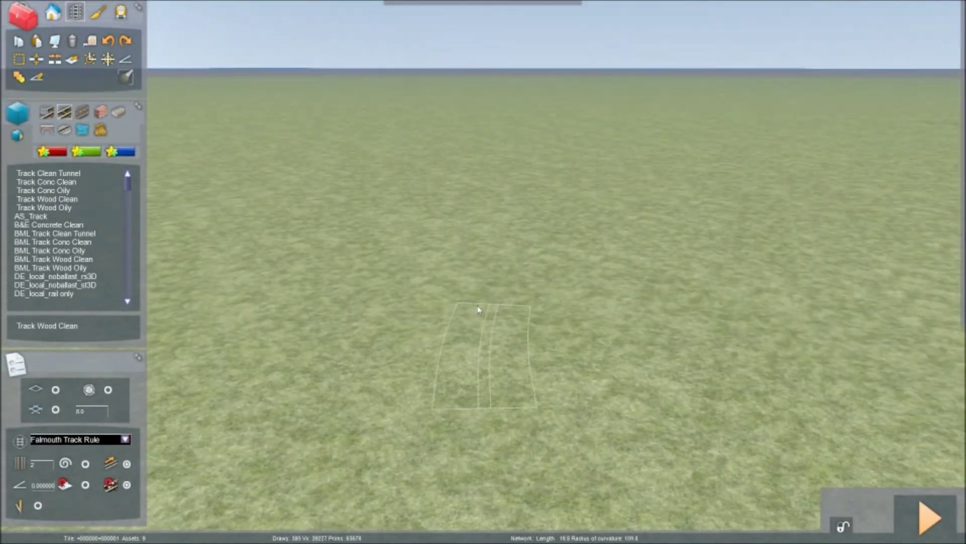
right_drag(481, 309, 475, 277)
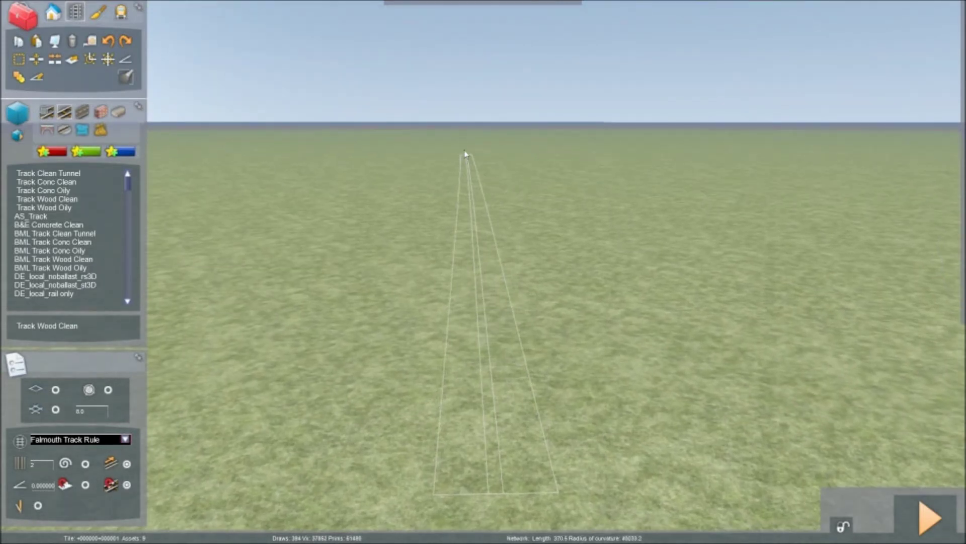
click(465, 155)
Step: Examine the new double track up to its buffer stops, and check the default electrification in the track properties
key(Up)
right_drag(735, 376, 921, 350)
key(Left)
key(Up)
right_drag(503, 322, 624, 351)
right_drag(420, 302, 365, 352)
key(Up)
key(Up)
right_drag(428, 327, 397, 295)
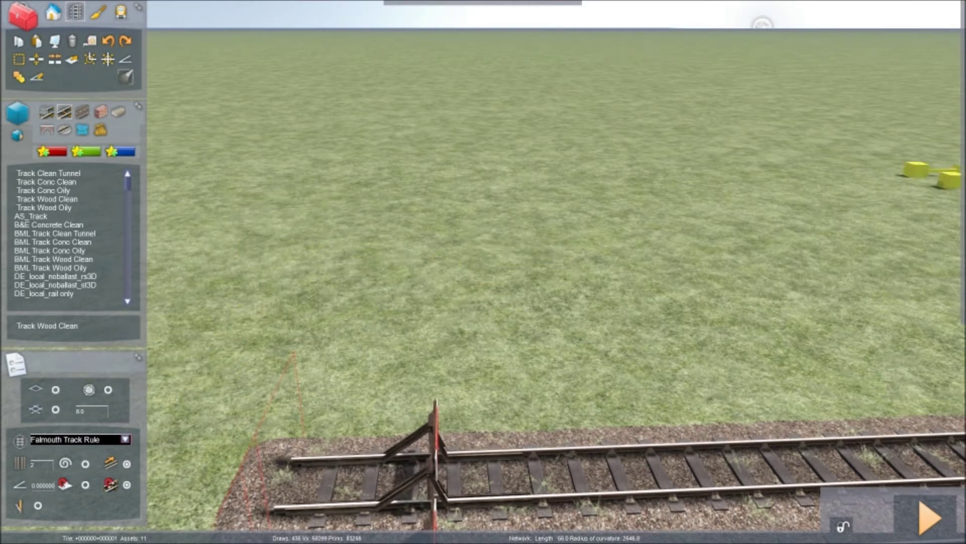
mouse_move(964, 108)
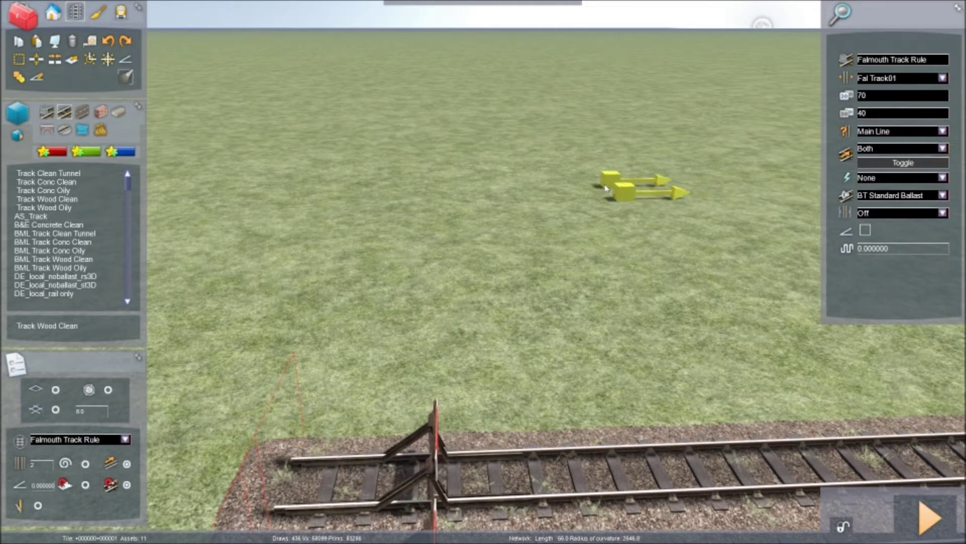
right_drag(605, 189, 606, 188)
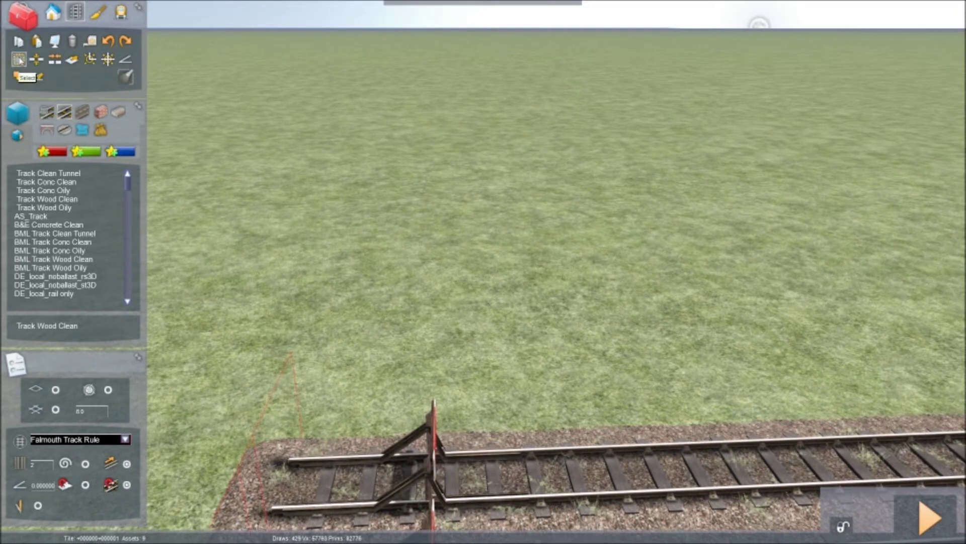
Step: Select one of the two new tracks from end to end and set its electrification to Overhead Wires
right_drag(605, 189, 679, 194)
key(Down)
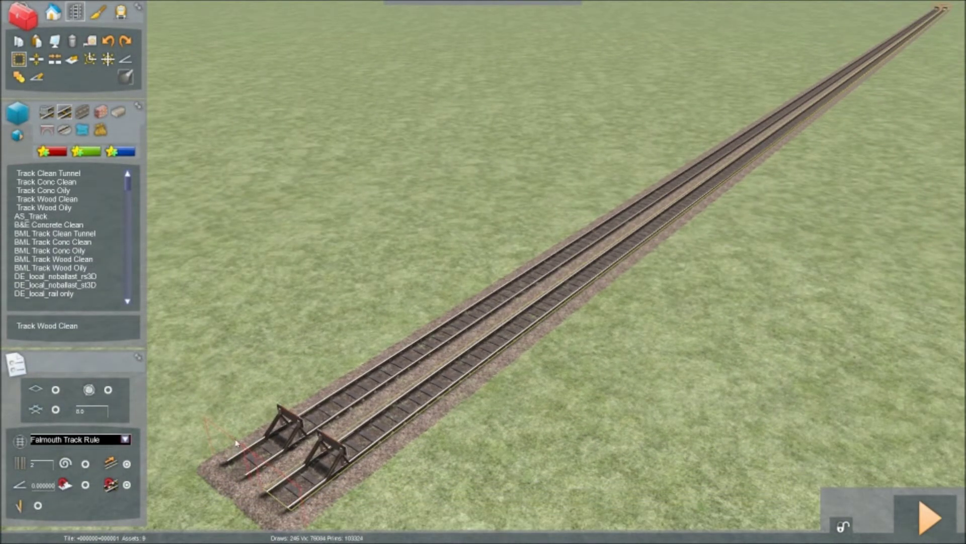
shift+drag(243, 447, 423, 333)
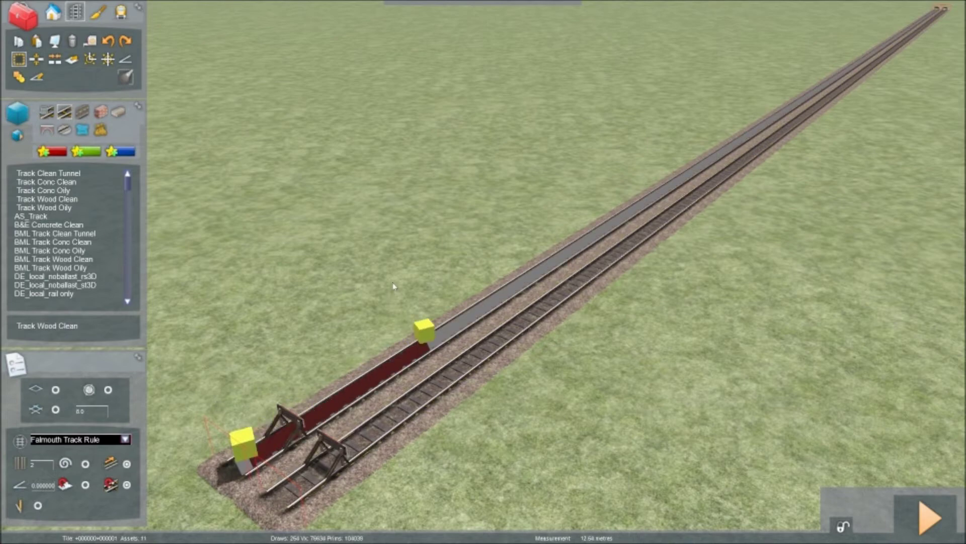
mouse_move(423, 334)
right_down()
mouse_move(504, 272)
mouse_move(490, 299)
mouse_move(481, 297)
mouse_move(459, 386)
mouse_move(422, 318)
right_up()
key(Up)
double_click(430, 310)
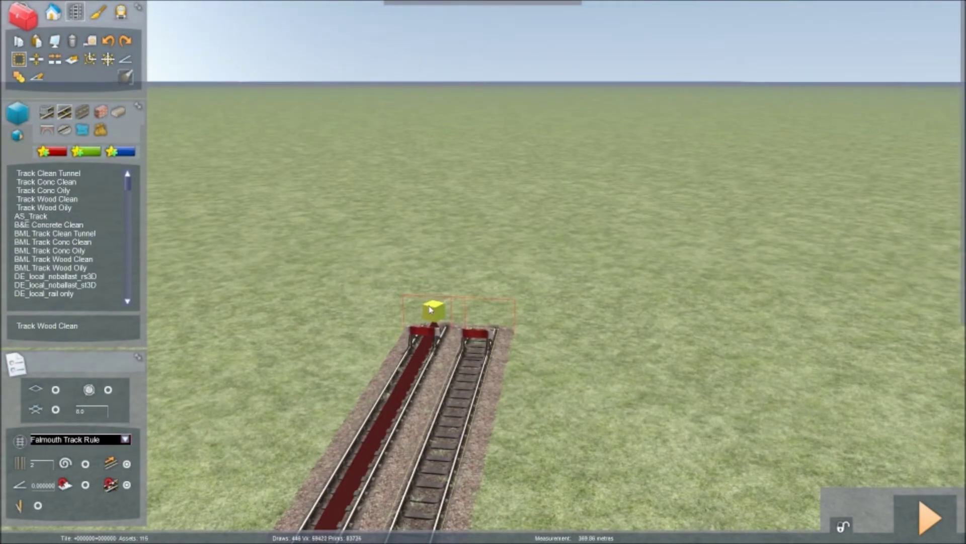
mouse_move(965, 131)
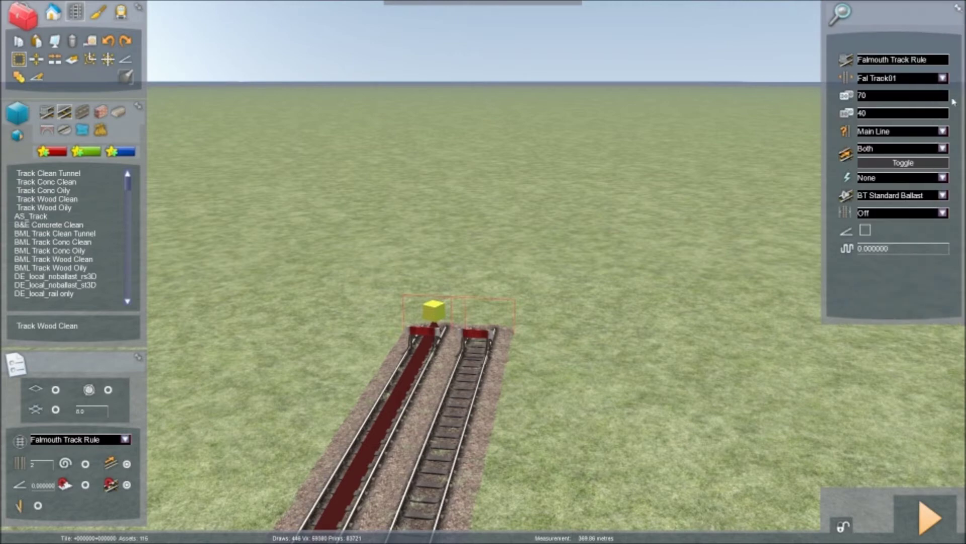
click(944, 179)
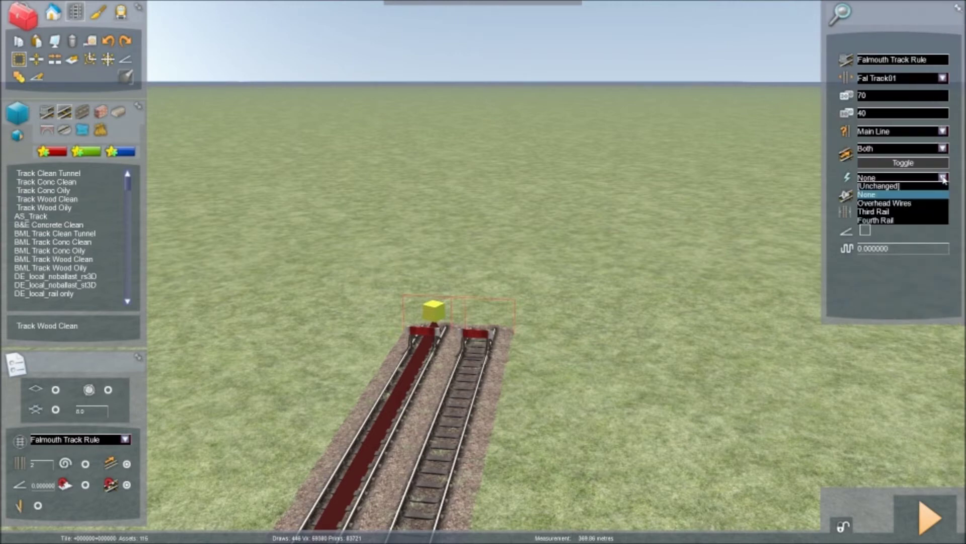
click(906, 204)
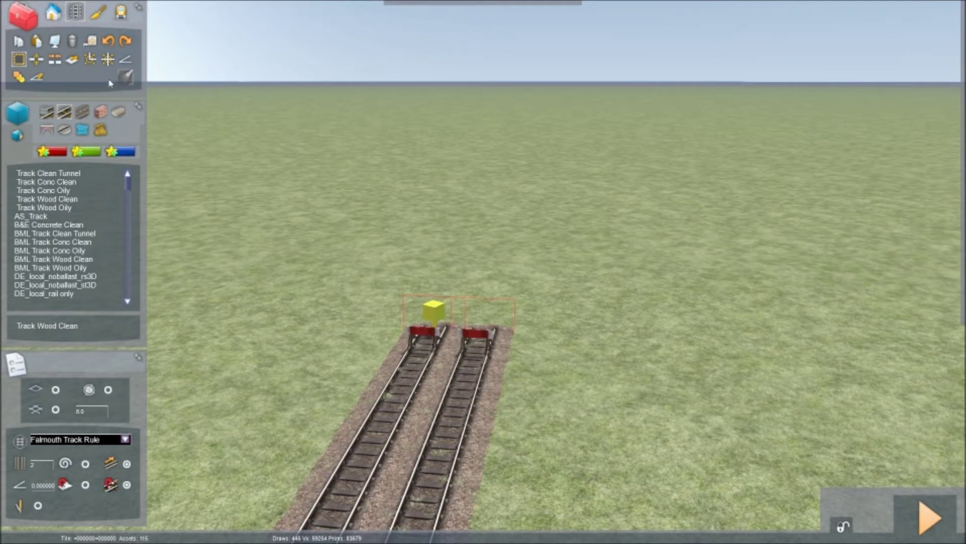
Step: Choose the GE OHLE Tool Double Posts asset for the new double track
click(53, 12)
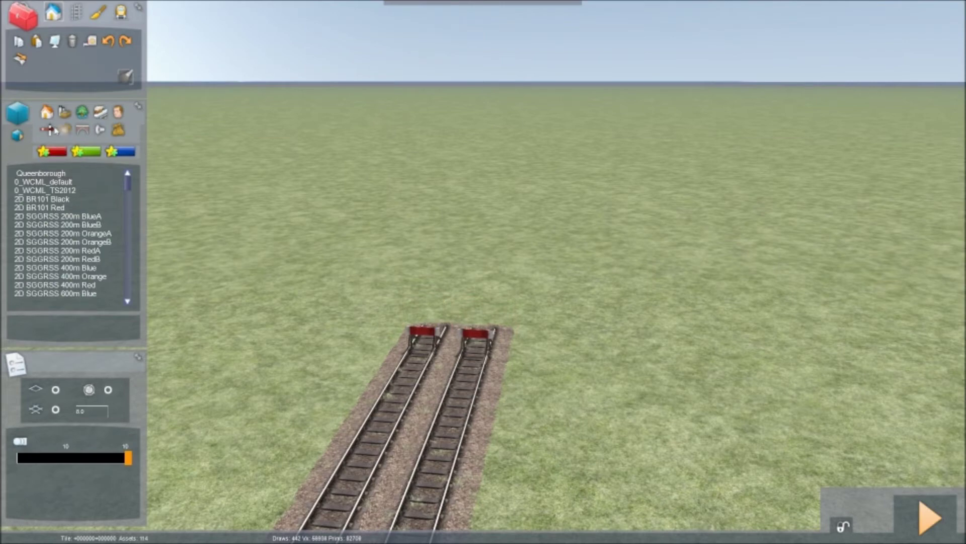
click(50, 132)
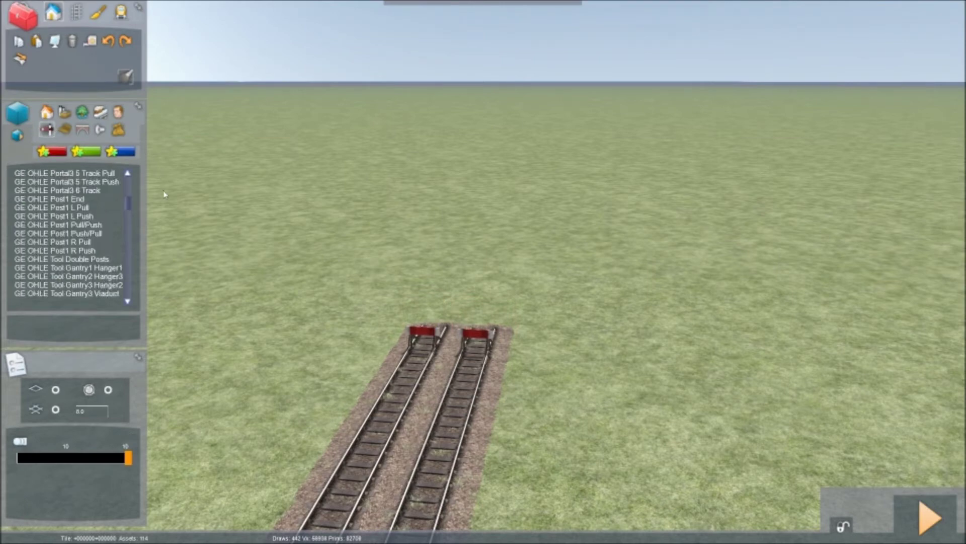
click(63, 260)
Step: Place GE OHLE double posts at intervals across both tracks of the new line
right_drag(242, 280, 145, 337)
right_drag(243, 490, 301, 449)
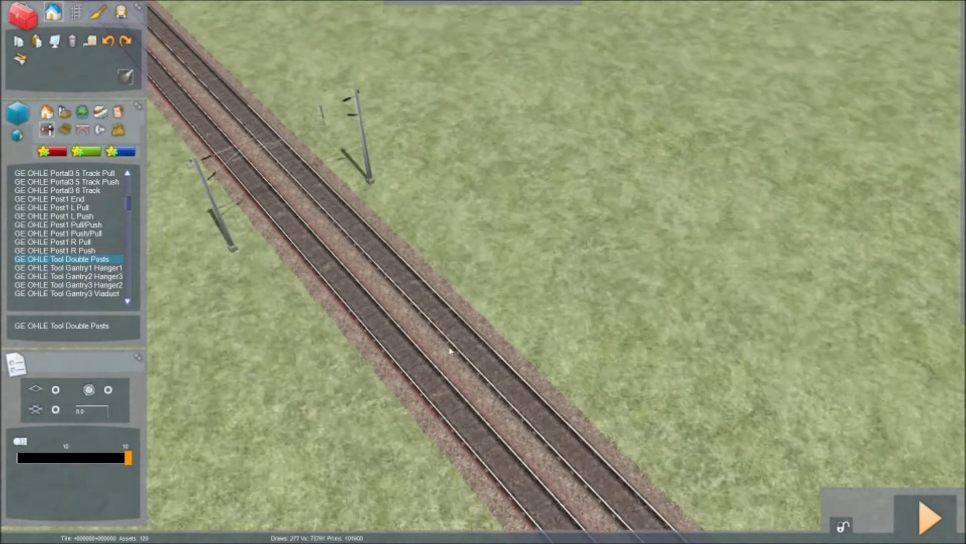
key(Down)
key(Right)
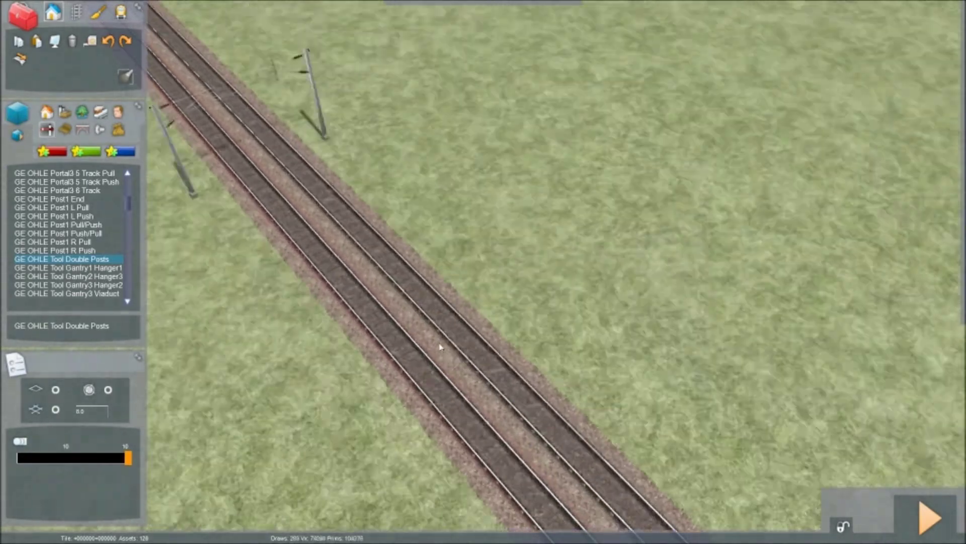
click(441, 348)
key(Down)
key(Right)
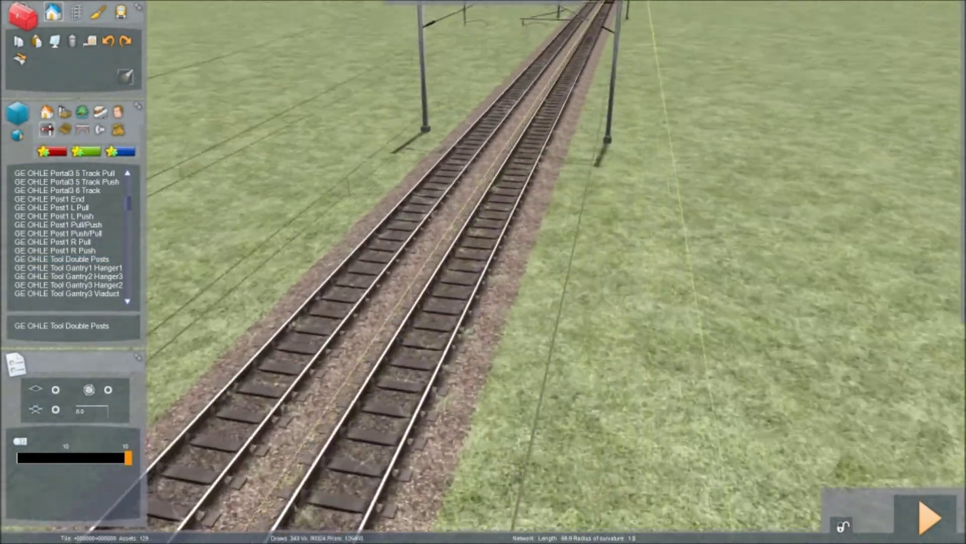
Step: Examine the placed GE OHLE double posts and wires along the new double track up to the buffer stops
key(Up)
right_drag(483, 271, 549, 92)
key(Up)
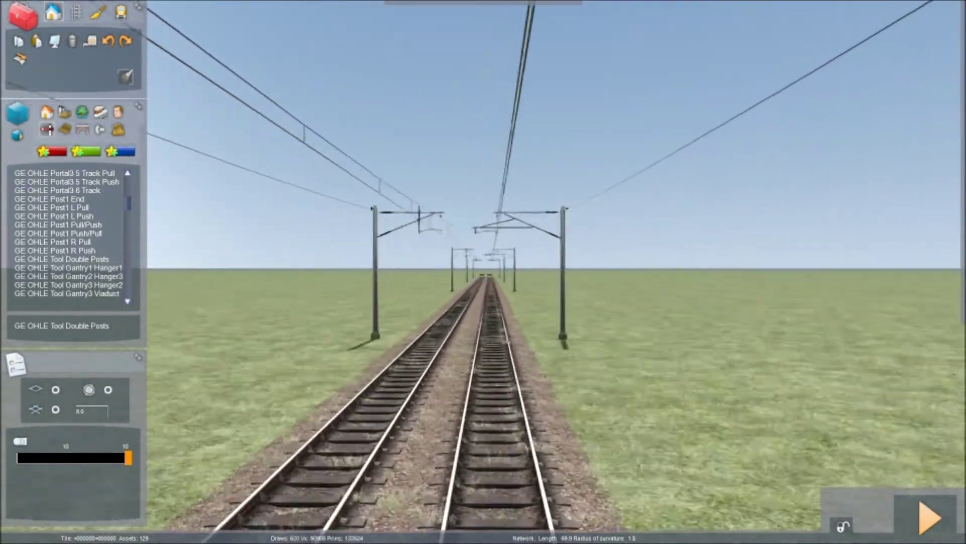
key(Up)
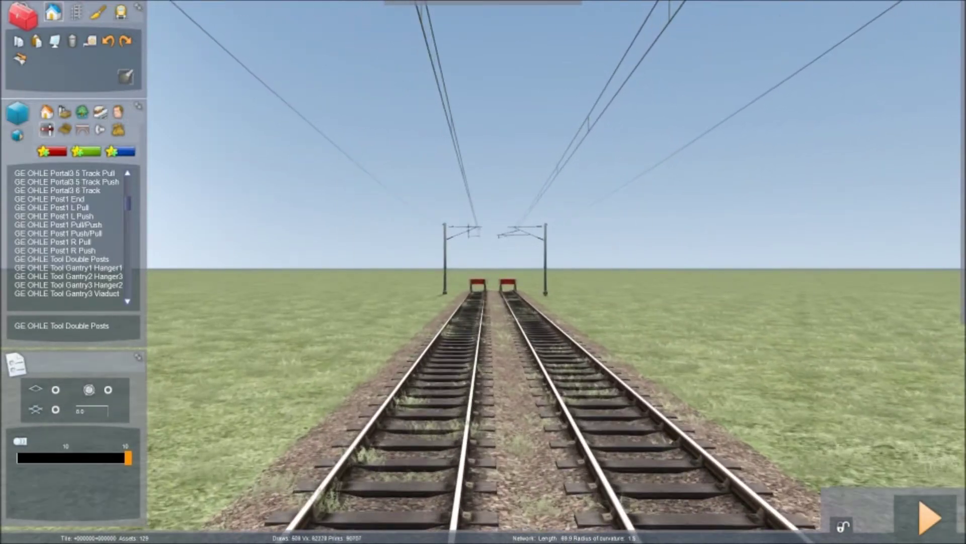
right_drag(483, 272, 186, 211)
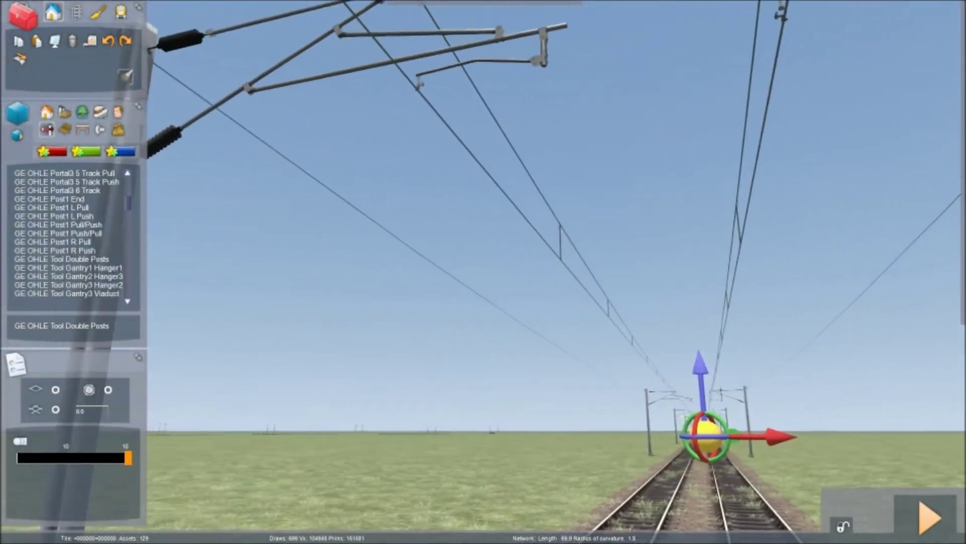
key(Down)
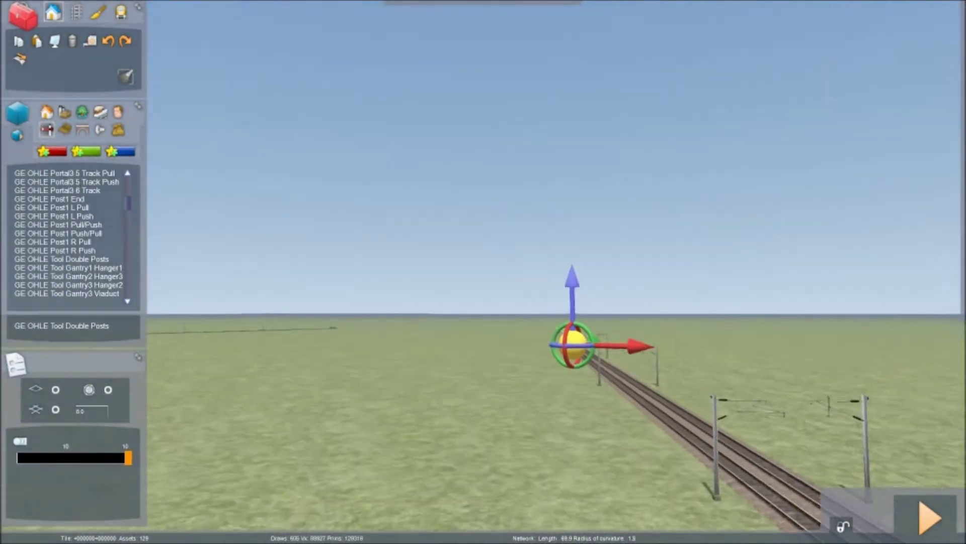
right_drag(186, 211, 431, 390)
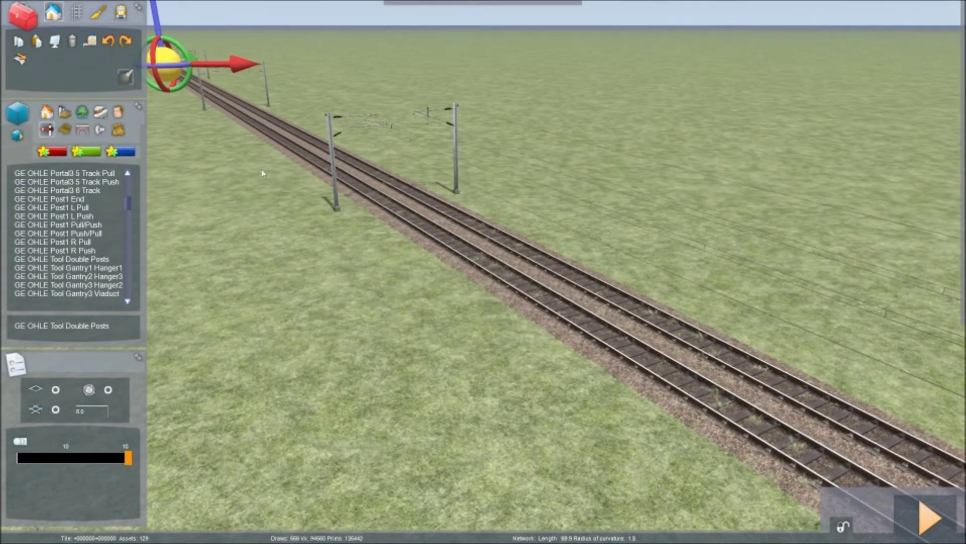
Step: Delete the contact and return wires spanning one bay between two pairs of posts on the new line
click(76, 20)
right_drag(190, 134, 382, 56)
key(Up)
right_drag(211, 201, 315, 245)
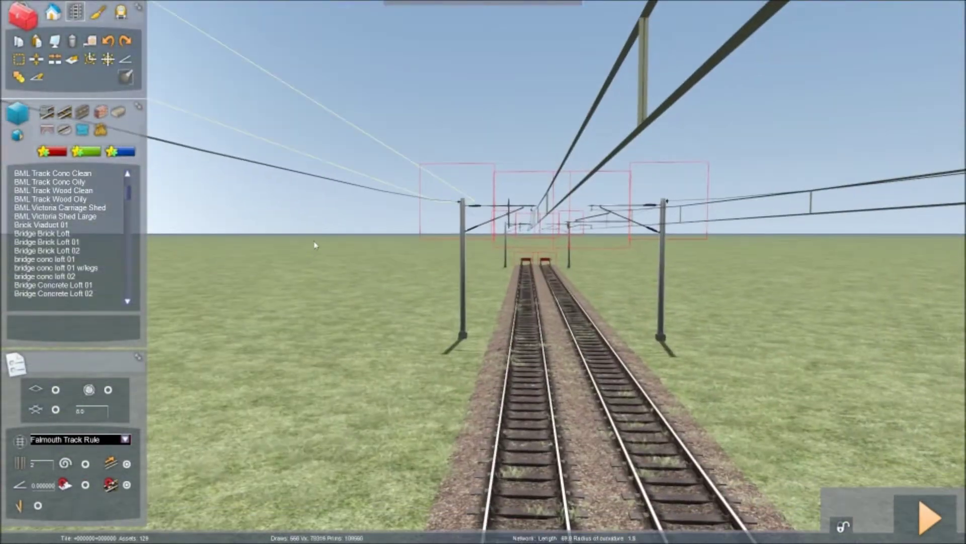
click(392, 218)
key(Delete)
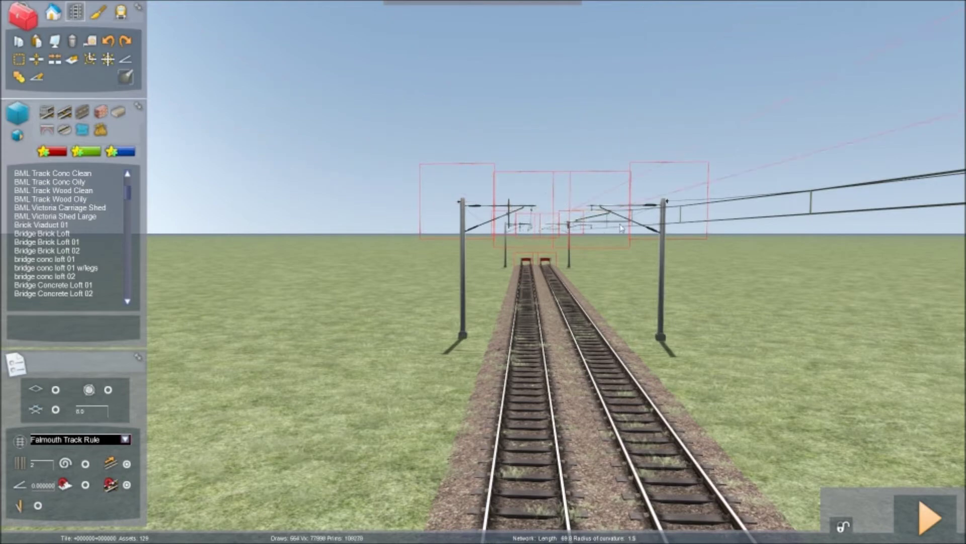
right_drag(697, 256, 787, 277)
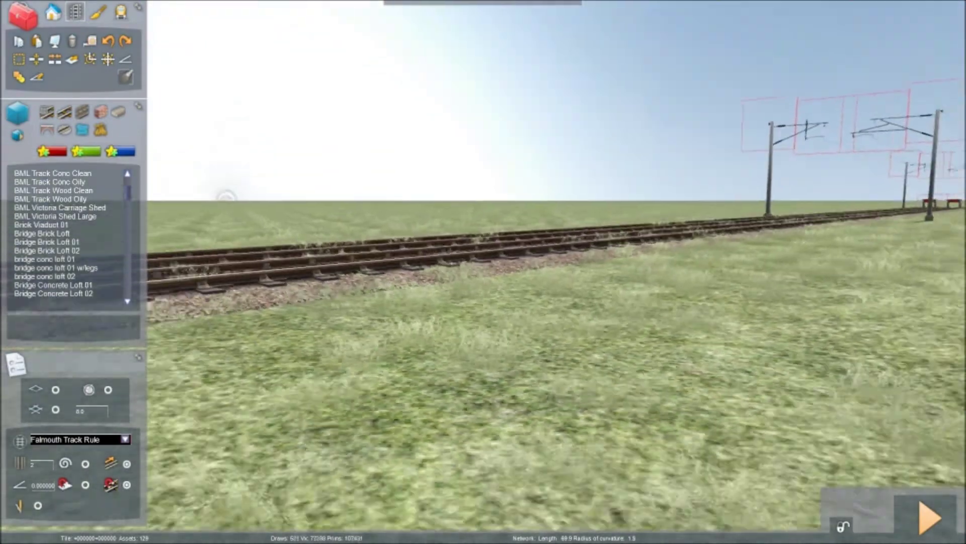
right_drag(604, 239, 636, 236)
right_drag(524, 245, 212, 267)
right_drag(659, 215, 599, 258)
Step: Choose the GE Cantenary Contact Wire loft for rewiring the empty bay by hand
right_drag(294, 168, 694, 151)
key(Up)
key(Up)
key(Left)
key(Left)
key(Left)
key(Left)
key(Left)
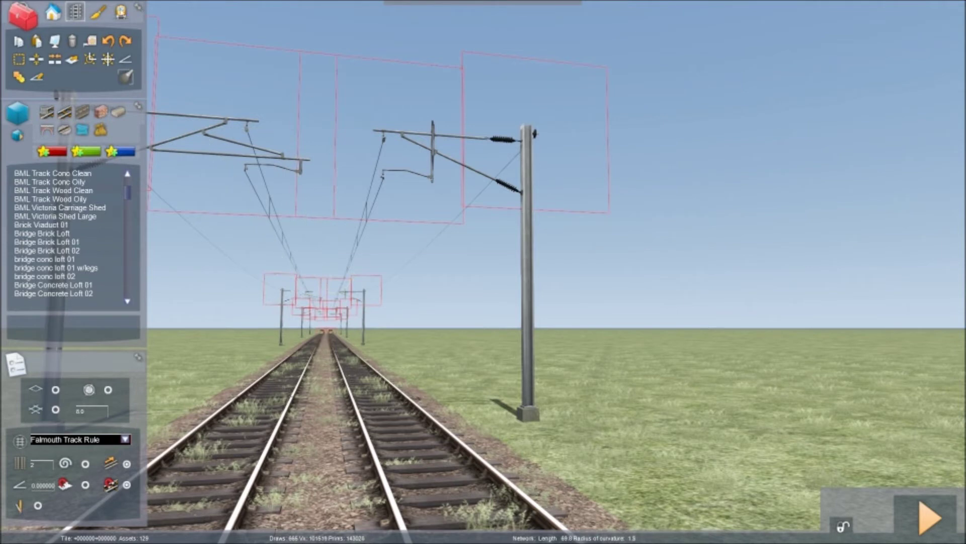
click(59, 13)
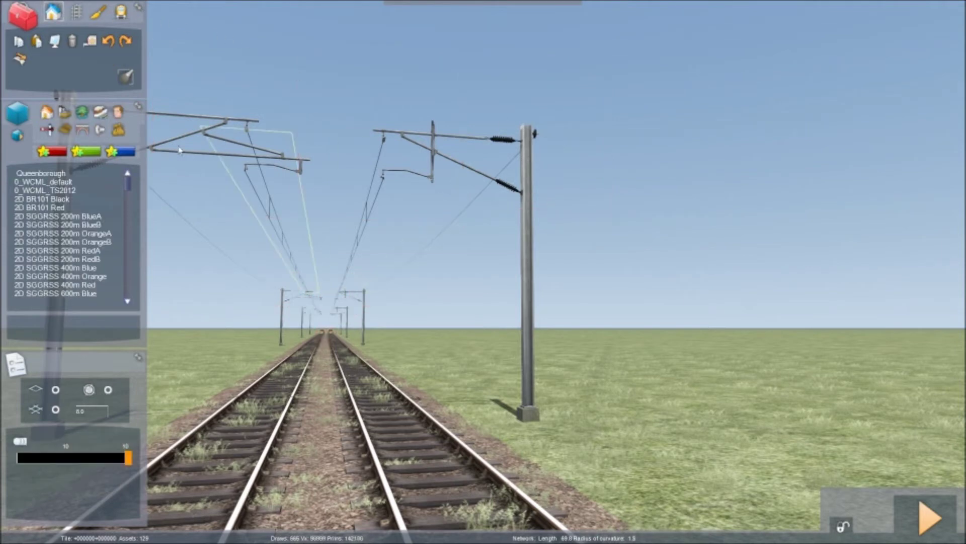
click(76, 14)
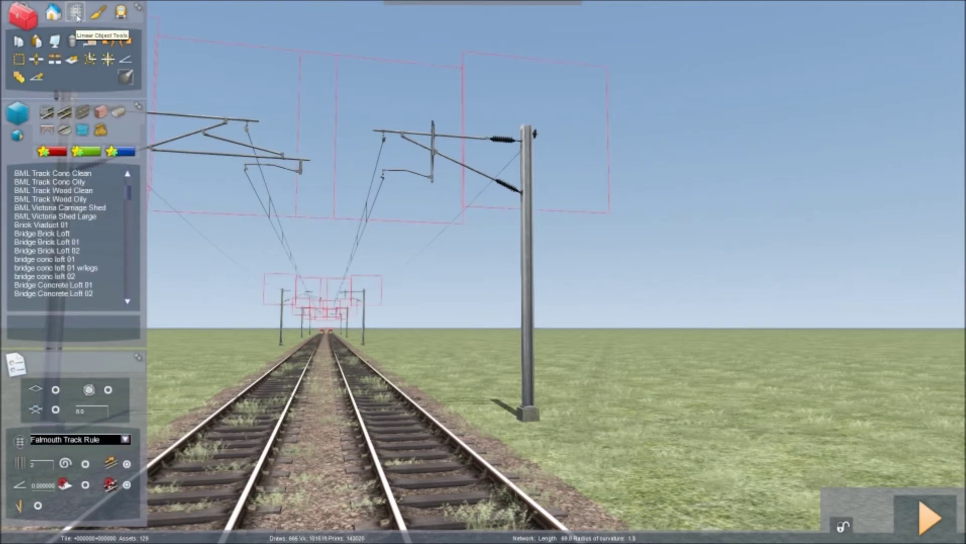
click(102, 129)
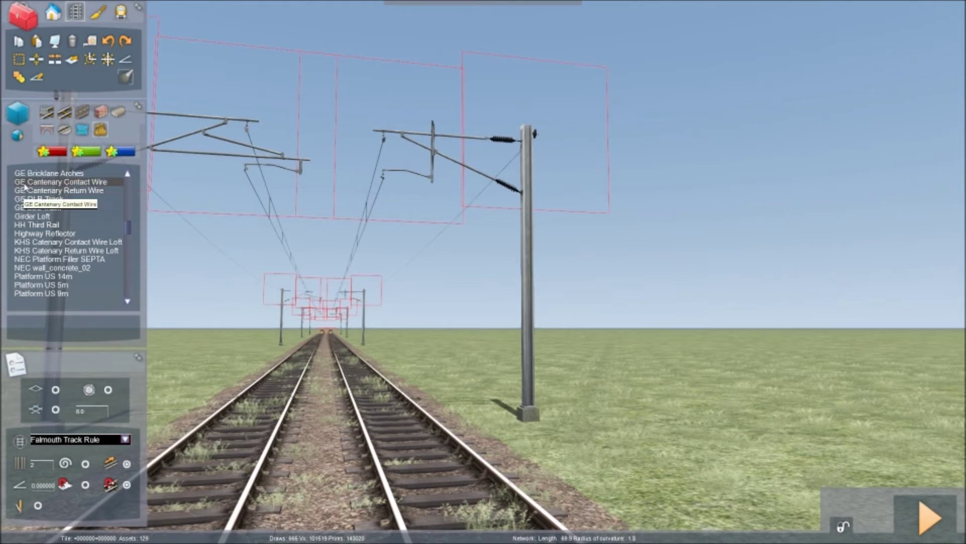
click(101, 184)
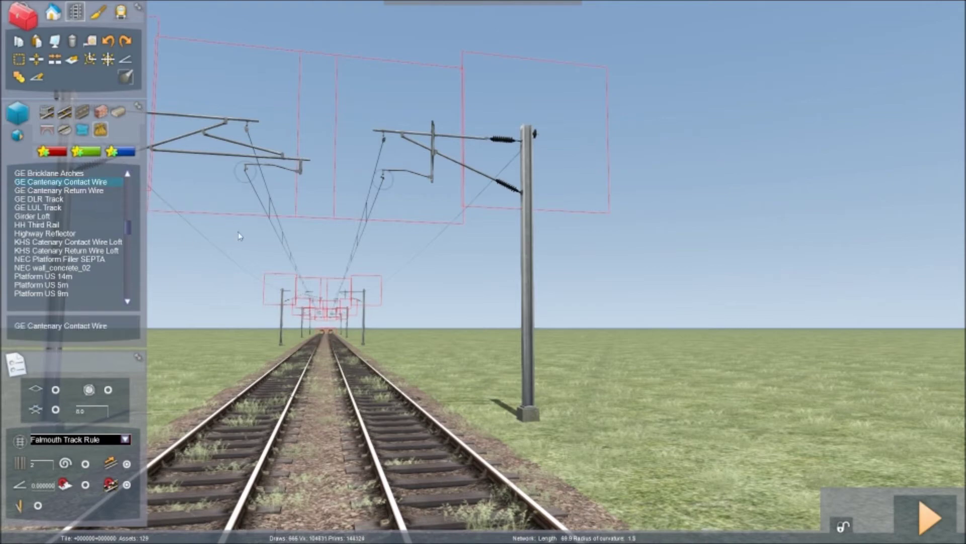
Step: Lay a contact wire over the first track, from one post arm's lower attachment point to the matching arm across the empty bay
right_drag(296, 206, 380, 202)
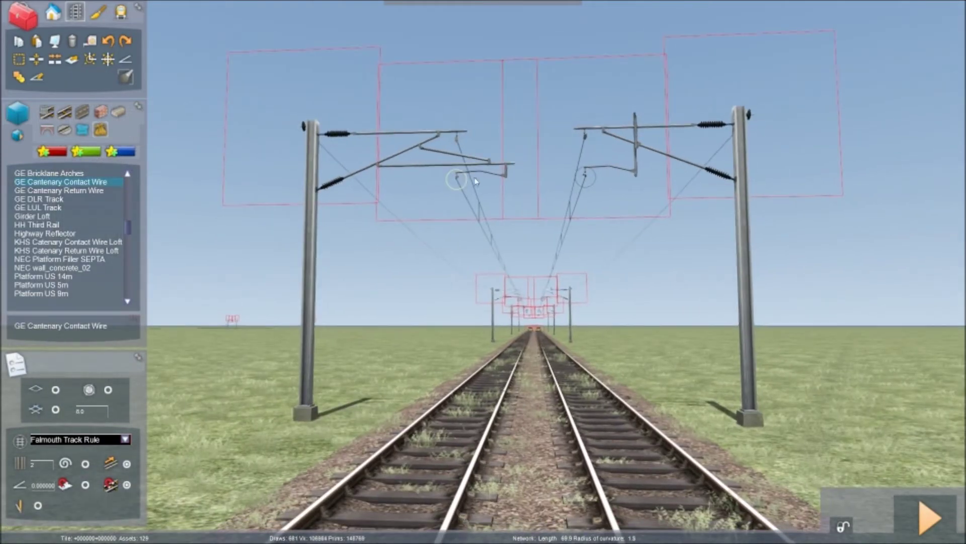
mouse_move(552, 276)
right_down()
mouse_move(453, 251)
mouse_move(392, 221)
mouse_move(468, 262)
mouse_move(559, 284)
right_up()
key(Up)
right_drag(558, 217, 625, 194)
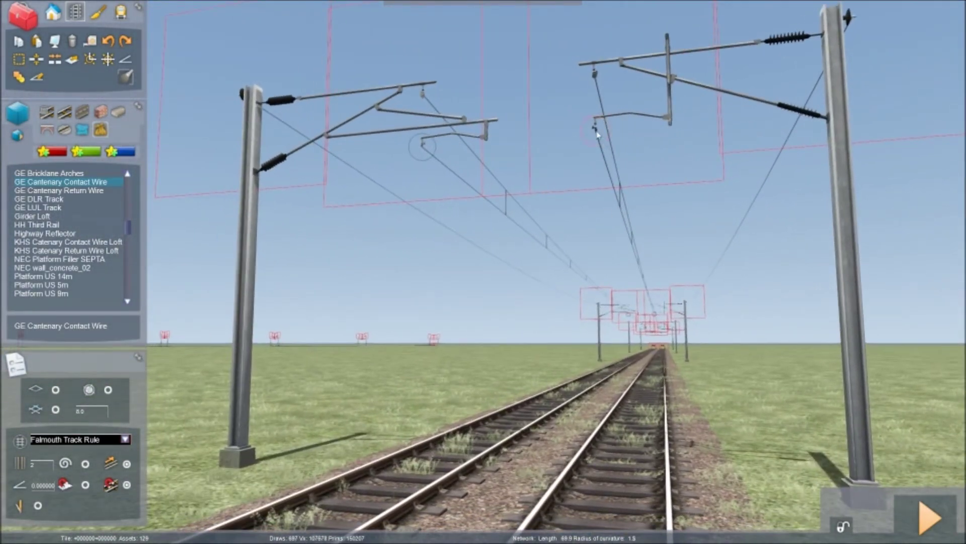
right_drag(585, 182, 757, 188)
key(Up)
key(Up)
right_drag(618, 293, 606, 207)
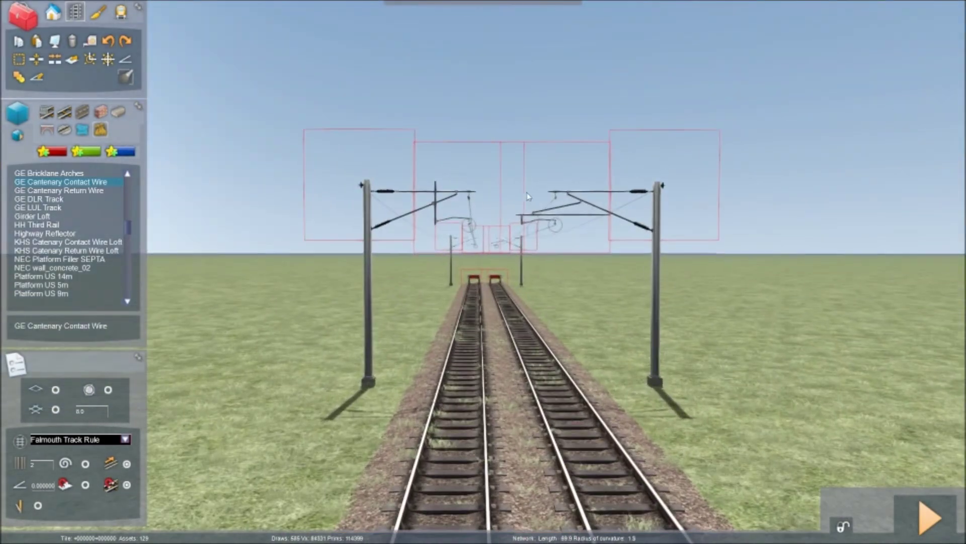
scroll(473, 229, down, 8)
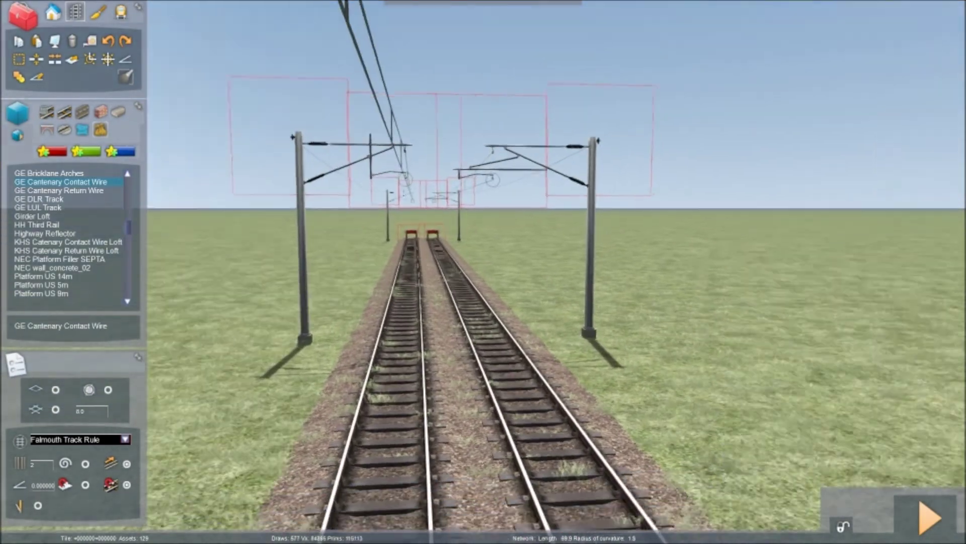
Step: Lay a second contact wire over the other track, joining the matching post arms at both ends of the bay
scroll(473, 229, up, 6)
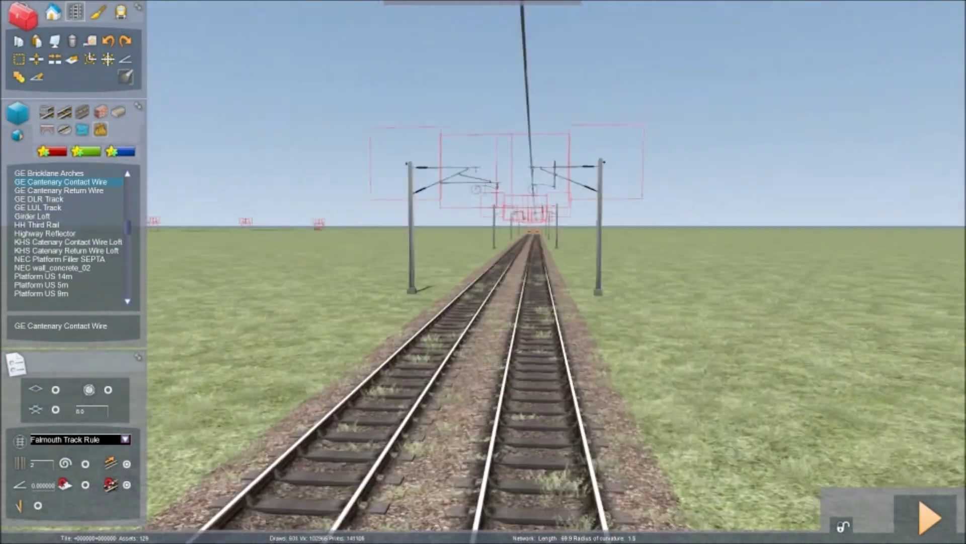
scroll(478, 250, up, 3)
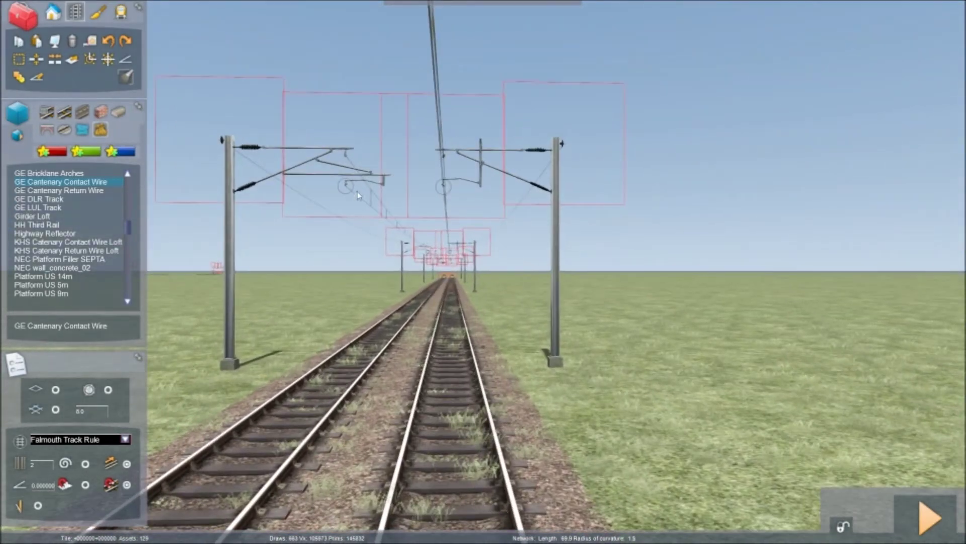
right_drag(381, 229, 173, 229)
scroll(478, 231, up, 4)
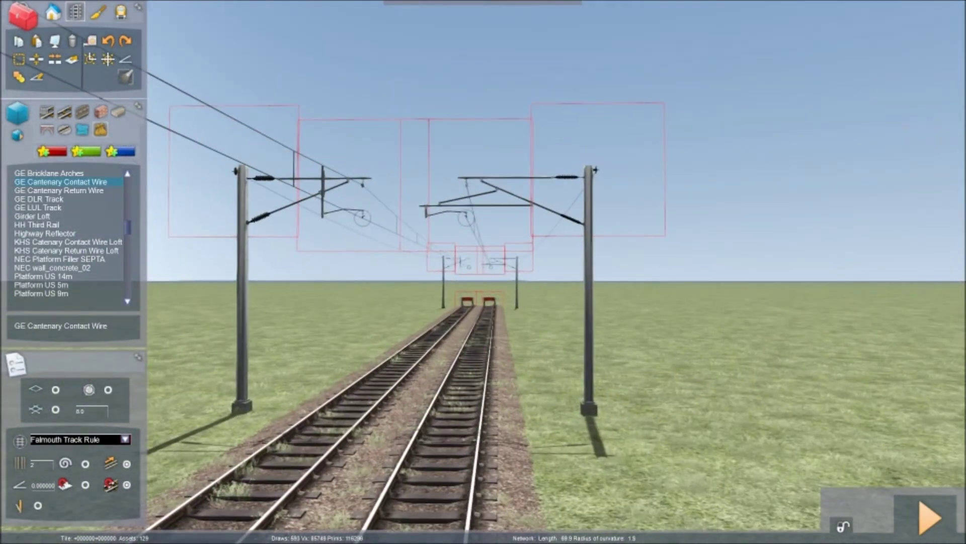
click(468, 219)
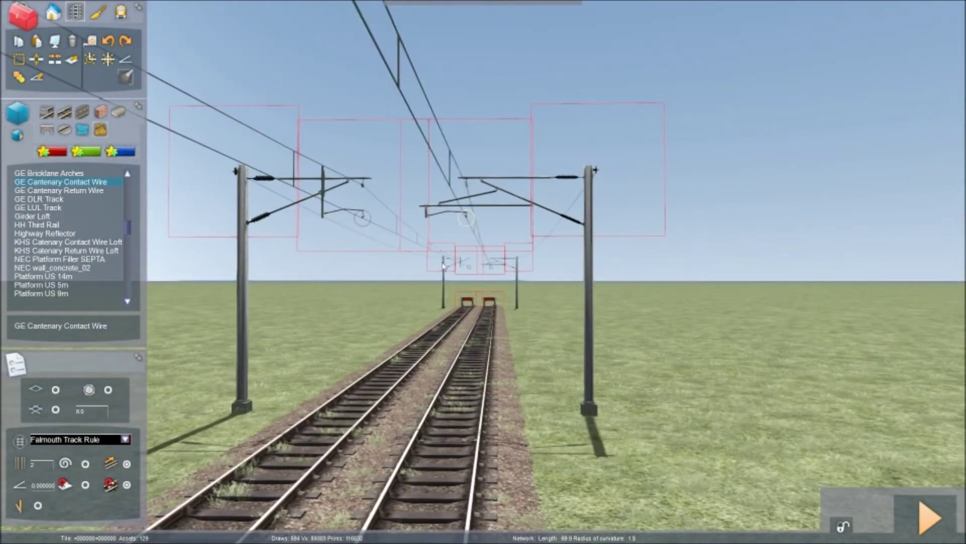
Step: Lay a GE Cantenary Return Wire between the outer insulators of the posts on one side of the bay
right_drag(406, 295, 203, 302)
key(Up)
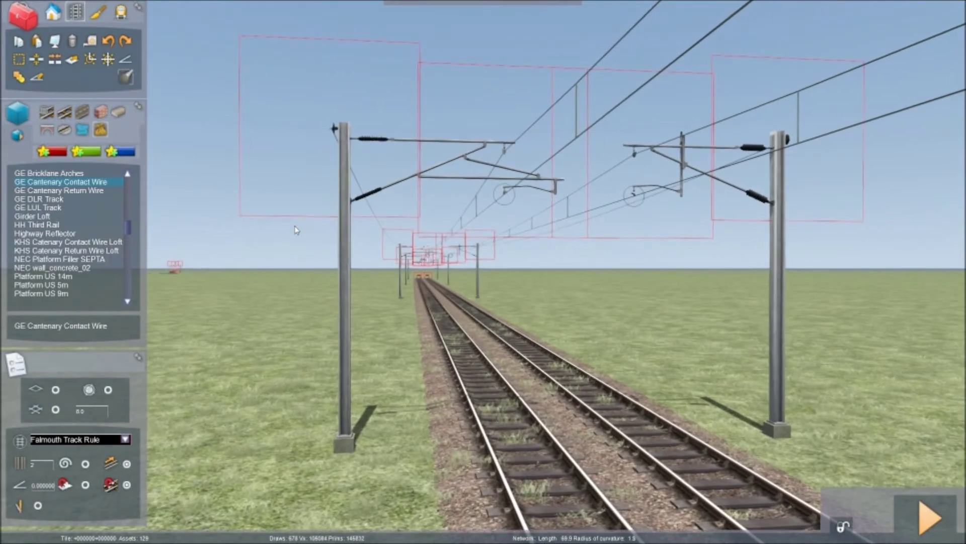
click(49, 195)
mouse_move(185, 296)
right_down()
mouse_move(151, 285)
mouse_move(184, 291)
right_up()
key(Up)
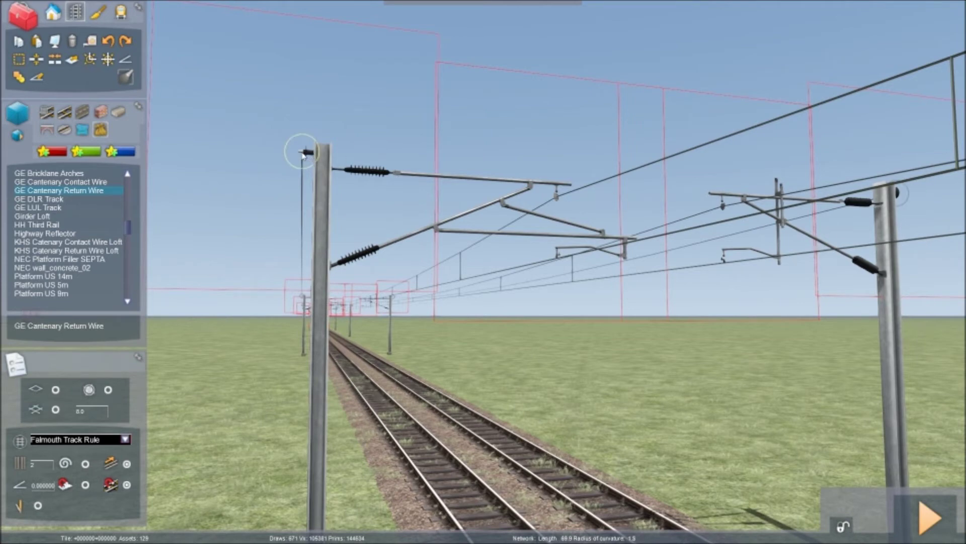
right_drag(304, 202, 551, 220)
key(Up)
key(Up)
right_drag(466, 154, 472, 145)
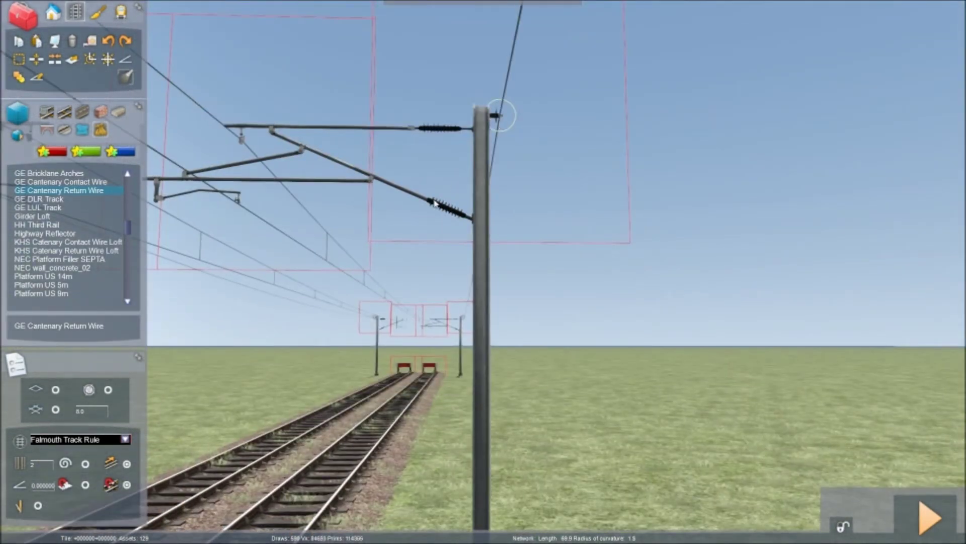
Step: Lay the matching return wire between the outer insulators of the posts on the opposite side of the bay
right_drag(434, 203, 198, 206)
key(Up)
key(Up)
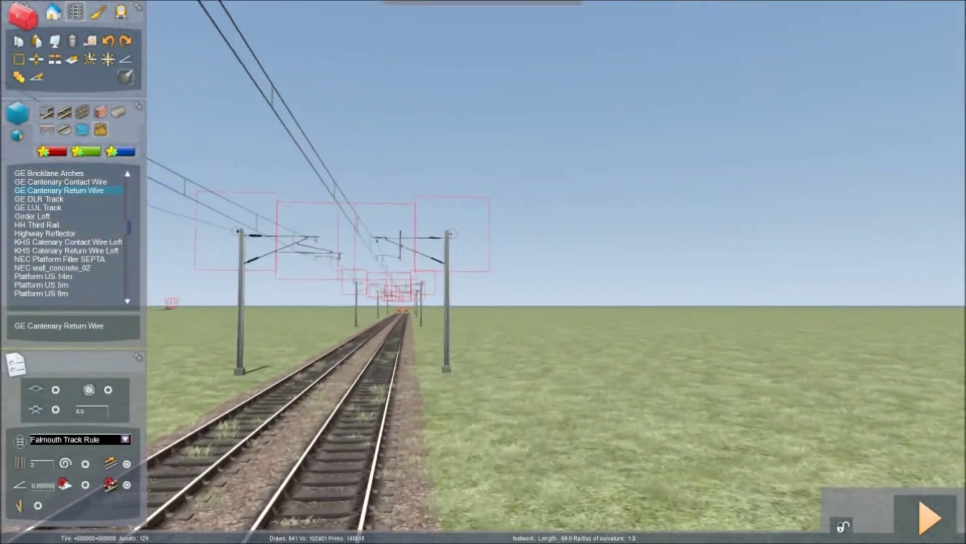
key(Up)
right_drag(448, 222, 451, 224)
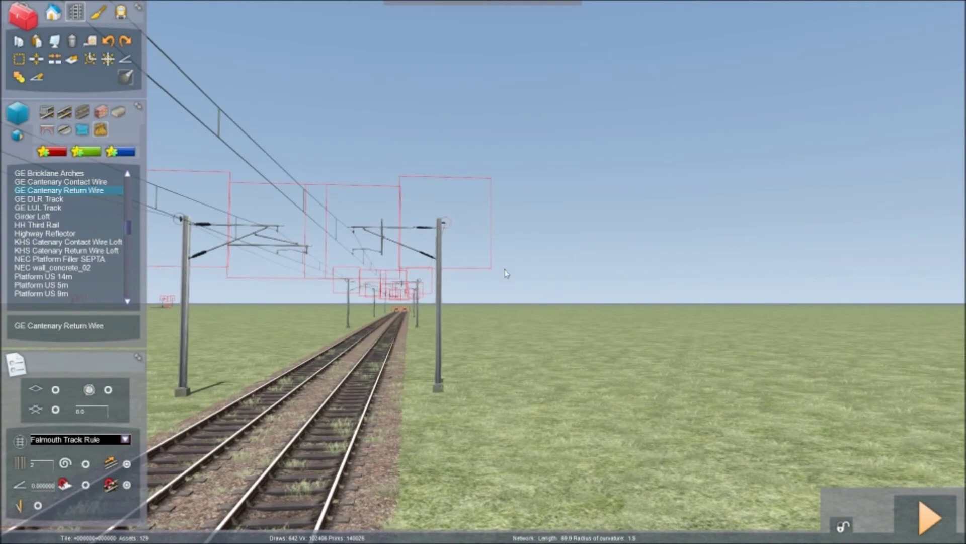
right_drag(505, 273, 272, 275)
key(Up)
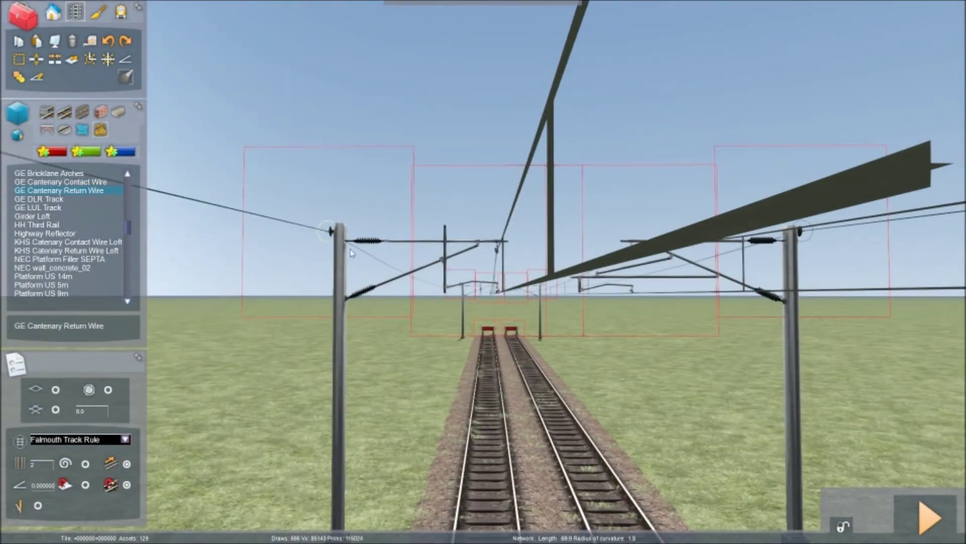
Step: Examine the rewired bay and the rest of the electrified double track from above
right_drag(351, 253, 255, 379)
key(Up)
key(Up)
key(Up)
key(Up)
key(Up)
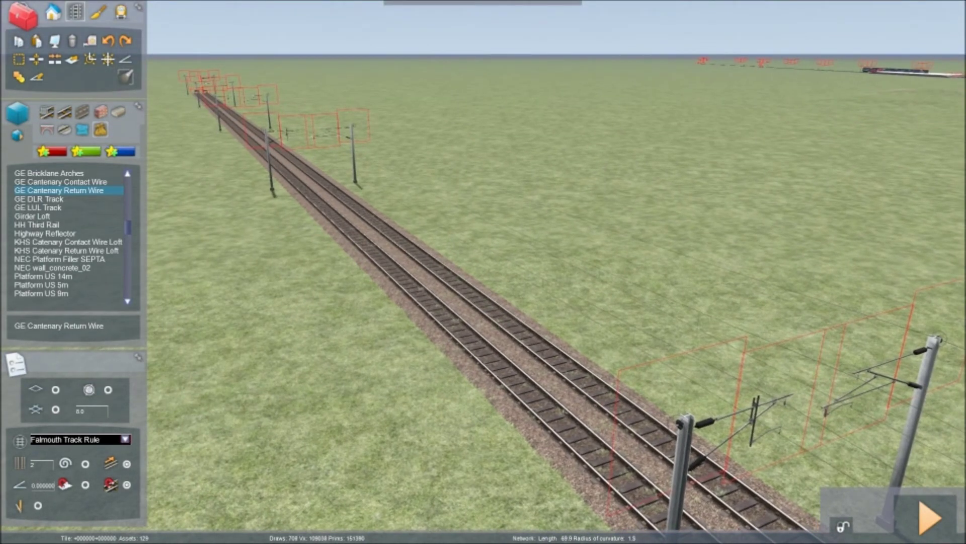
right_drag(406, 201, 481, 236)
right_drag(338, 267, 374, 280)
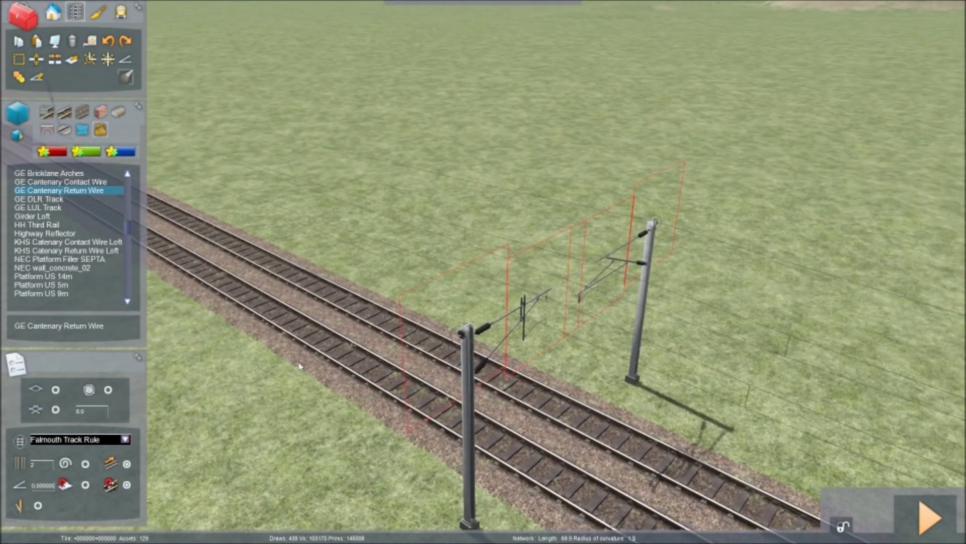
right_click(260, 402)
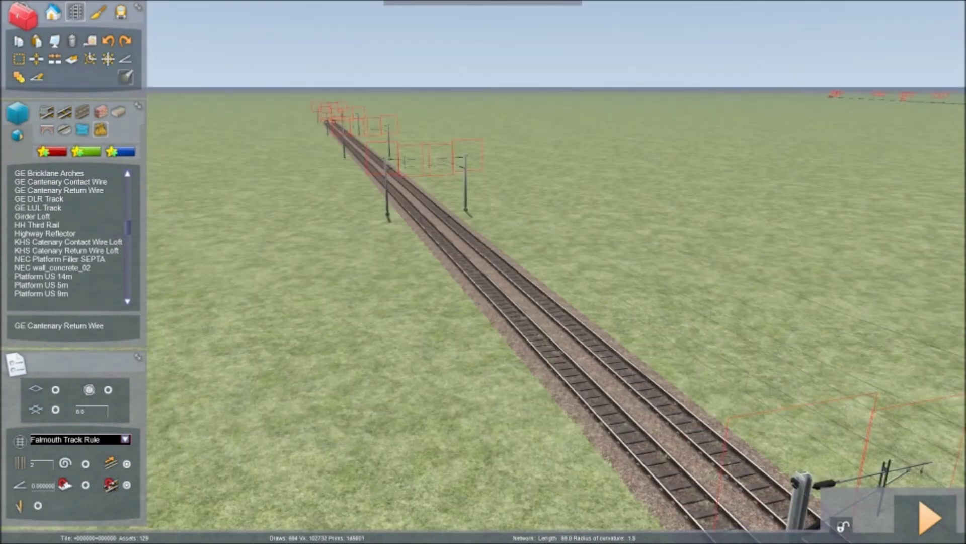
right_drag(727, 284, 625, 261)
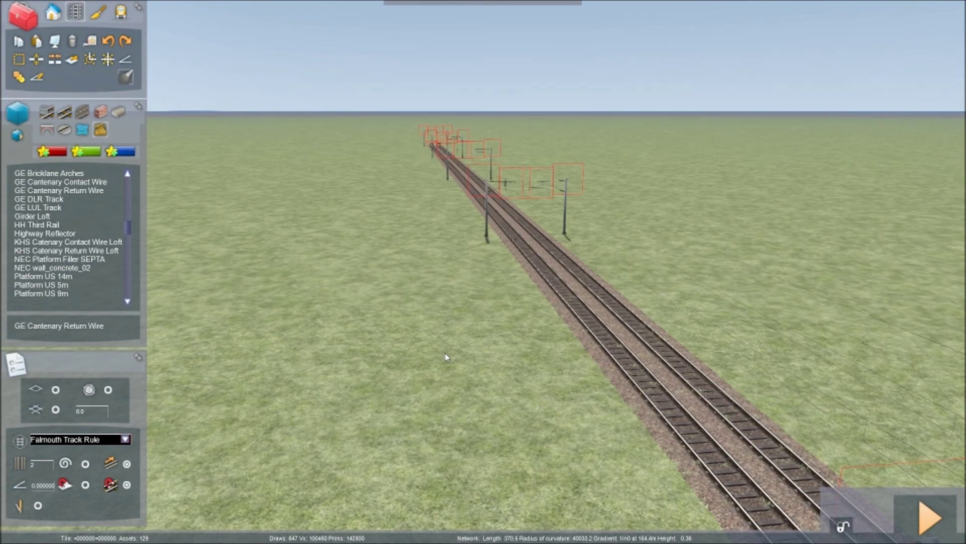
Step: Inspect the line's buffer-stop end, and examine the other double track near its posts and buffer stops
right_drag(445, 357, 803, 336)
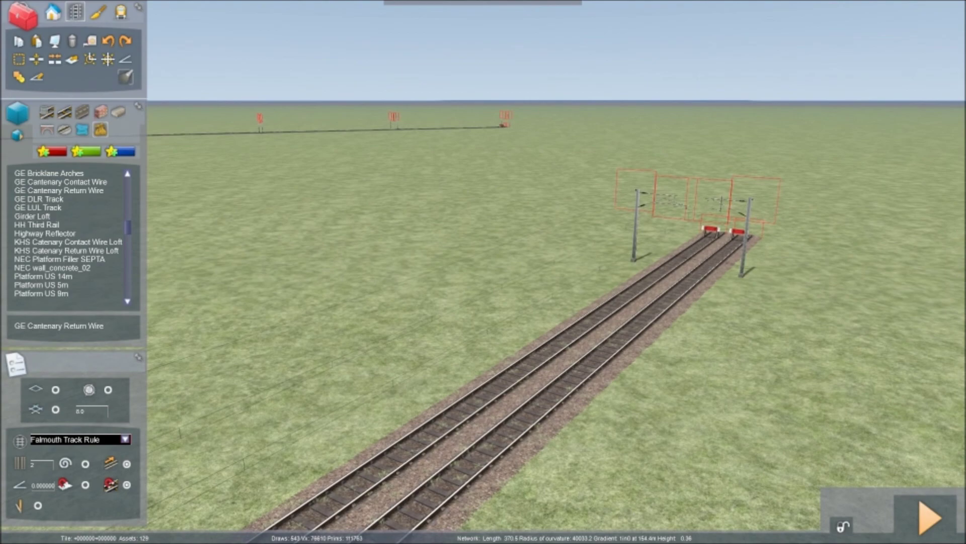
key(Up)
mouse_move(446, 349)
right_down()
mouse_move(422, 302)
mouse_move(415, 338)
mouse_move(430, 289)
mouse_move(455, 311)
mouse_move(307, 307)
mouse_move(539, 306)
mouse_move(310, 319)
mouse_move(503, 318)
mouse_move(443, 359)
mouse_move(445, 346)
right_up()
key(Up)
key(Up)
key(Up)
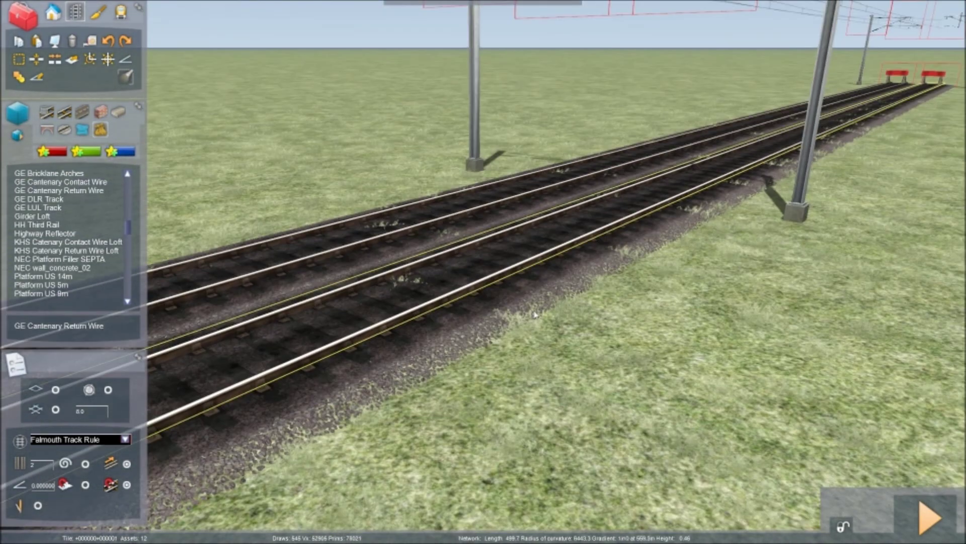